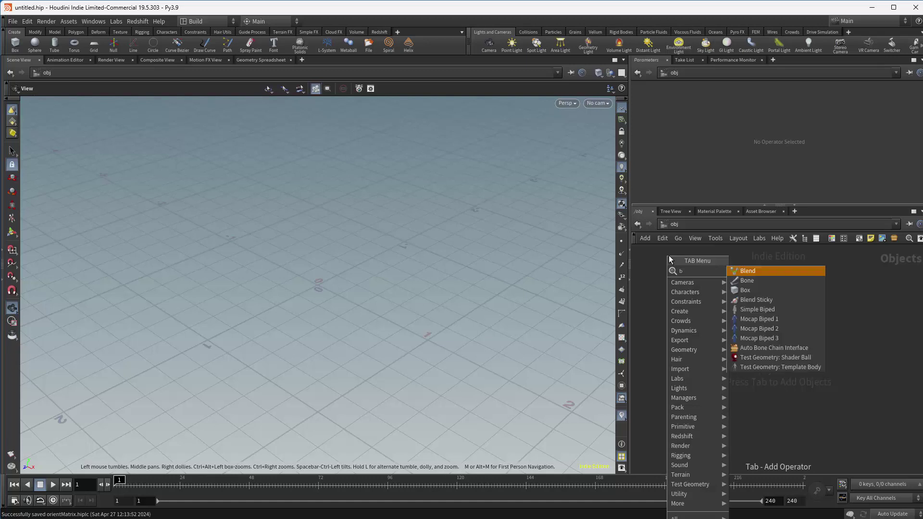
Create a box and wire it into the first input of a new Copy to Points node.
key("Return")
left_click(743, 290)
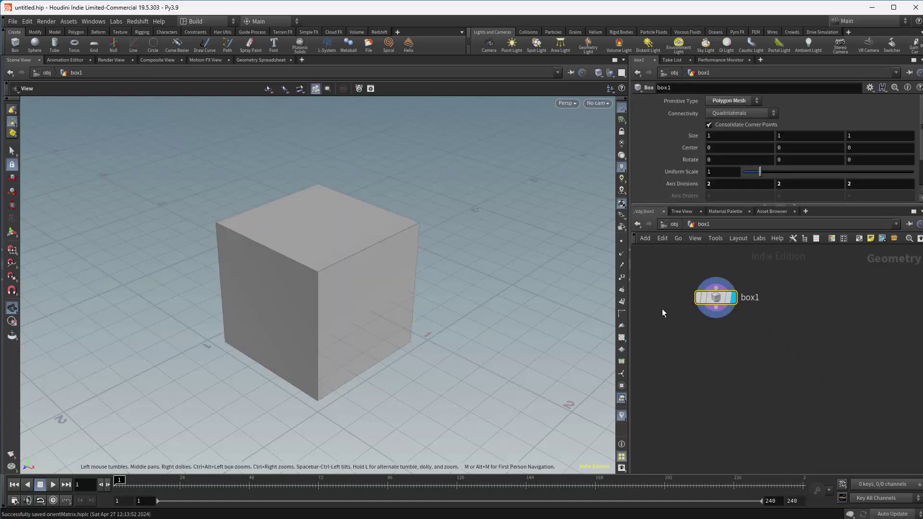
key("Tab")
type("copy")
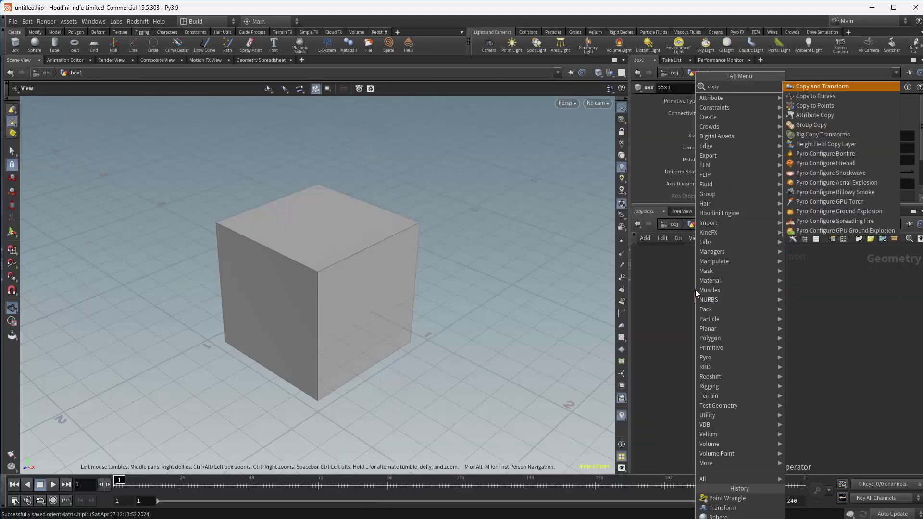
left_click(814, 105)
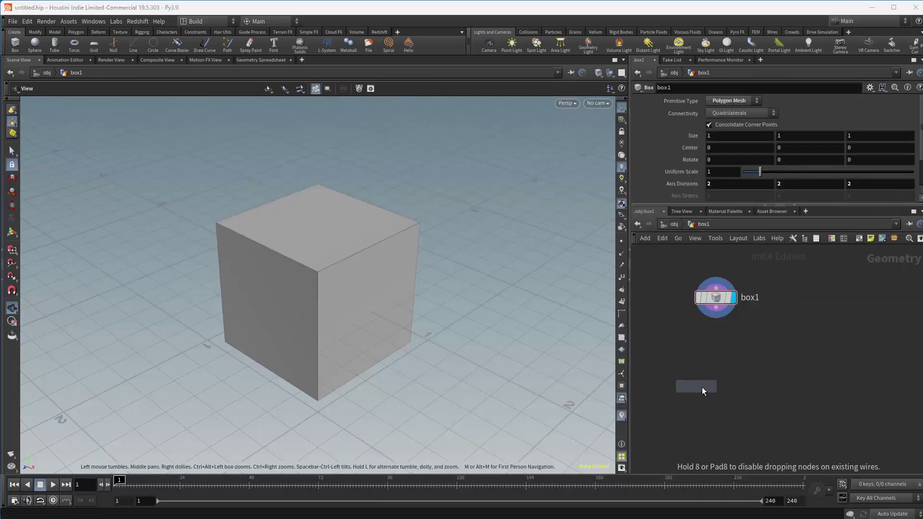
left_click(731, 362)
left_click(719, 311)
left_click(723, 353)
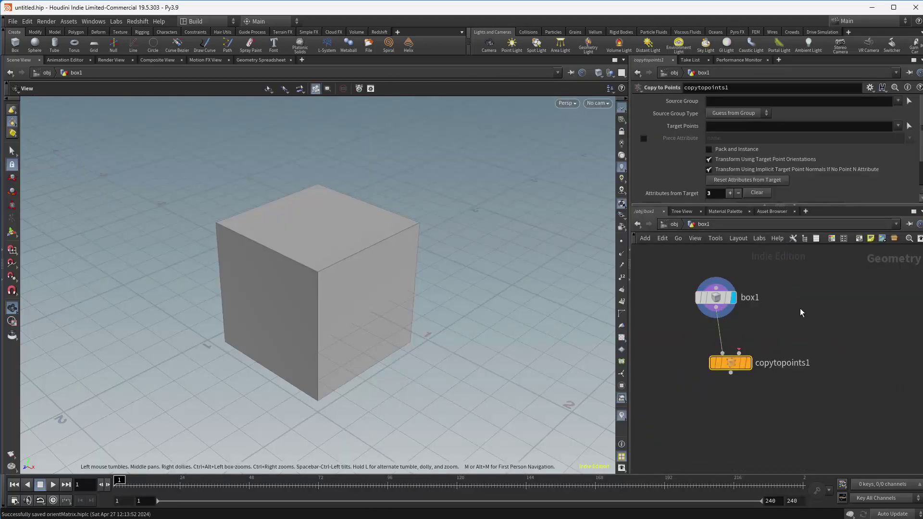
Add a grid as the target points of the Copy to Points node and display the copied result.
key("Tab")
key("Escape")
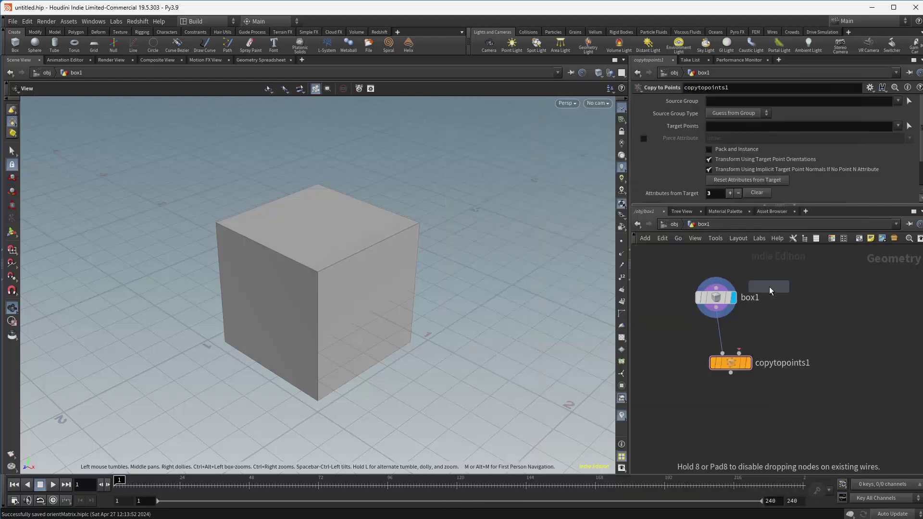
left_click(792, 302)
left_click(792, 312)
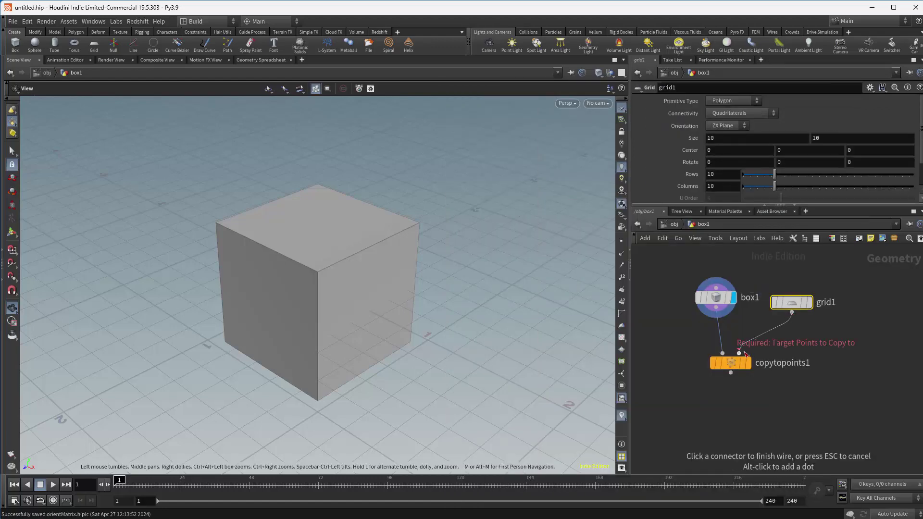
left_click(738, 363)
left_click_drag(731, 366, 723, 387)
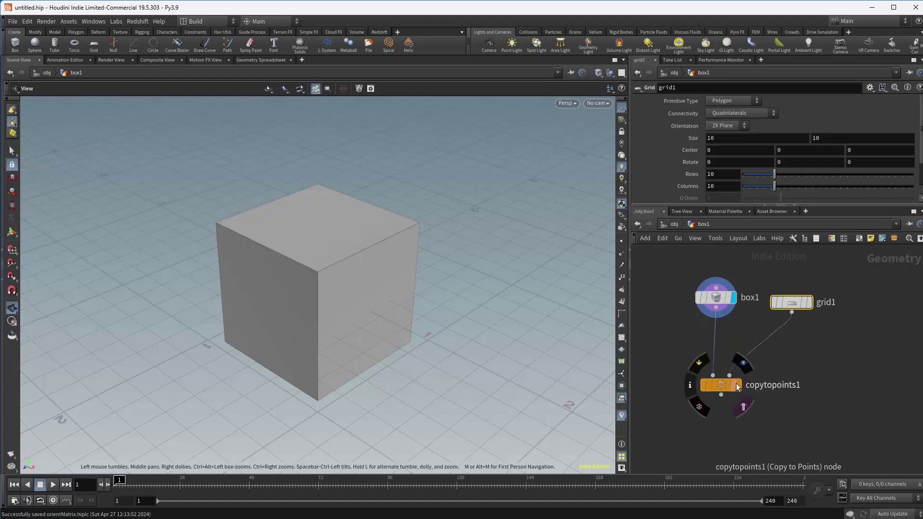
left_click(739, 386)
right_click_drag(375, 270, 348, 346)
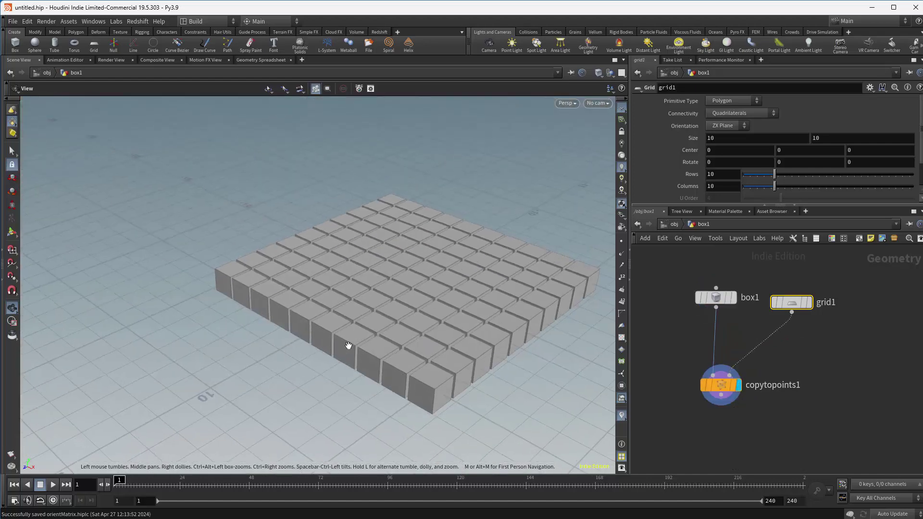
mouse_move(385, 348)
left_mouse_down()
mouse_move(391, 364)
mouse_move(369, 355)
left_mouse_up()
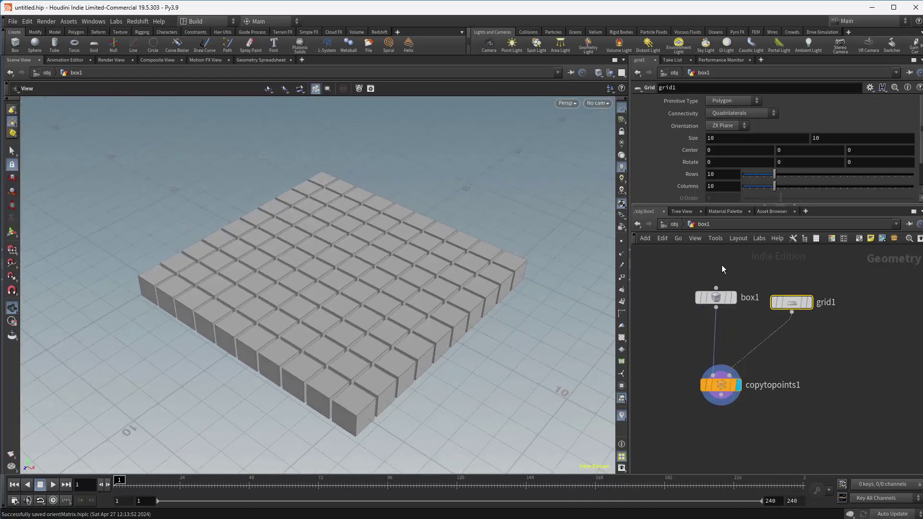
Set the box's Uniform Scale to 0.57 and place the Copy to Points node lower in the network.
left_click(719, 296)
left_click_drag(761, 172, 753, 173)
left_click_drag(719, 390, 725, 405)
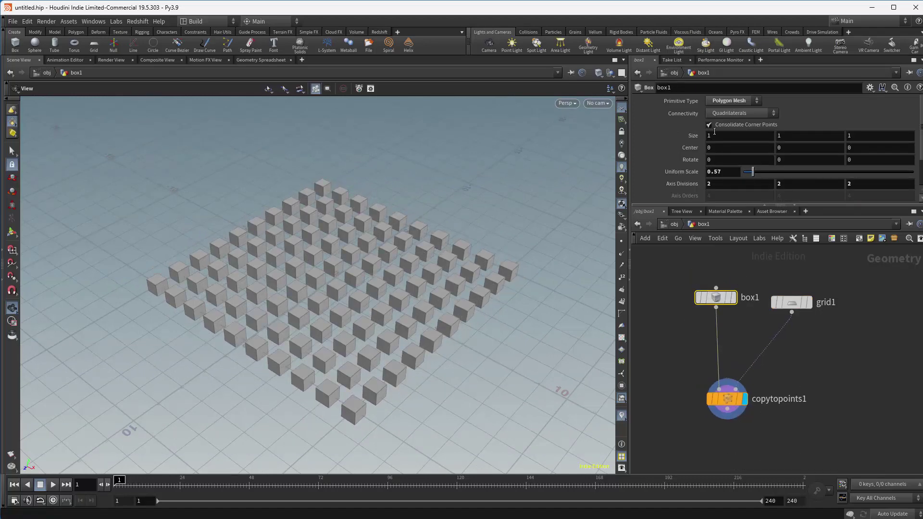
middle_click_drag(797, 159, 754, 147)
key("ctrl+z")
Insert an Attribute Randomize node between the grid and the Copy to Points node.
left_click_drag(792, 305, 798, 300)
key("Tab")
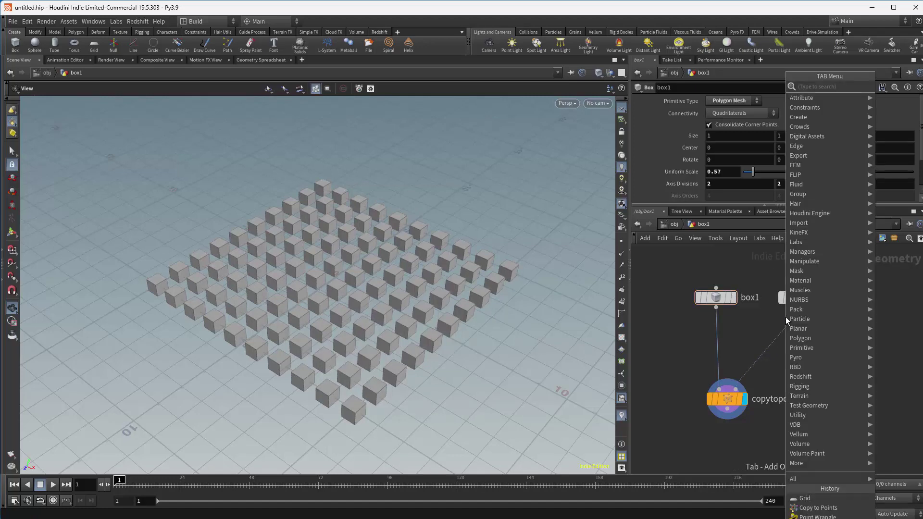
type("attri")
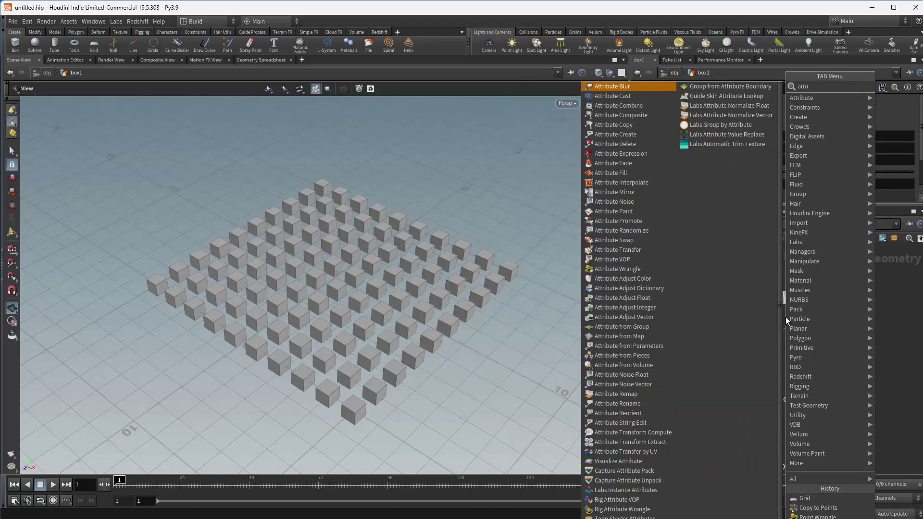
type("ra")
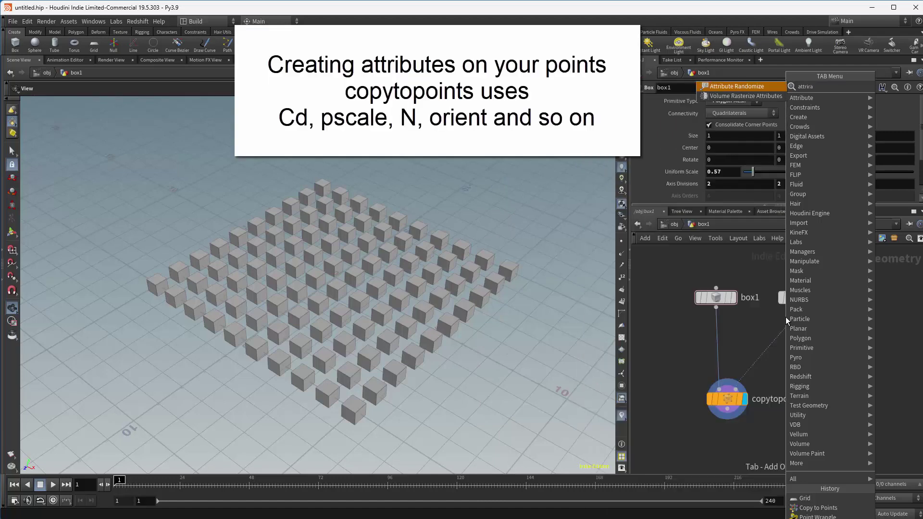
left_click(728, 86)
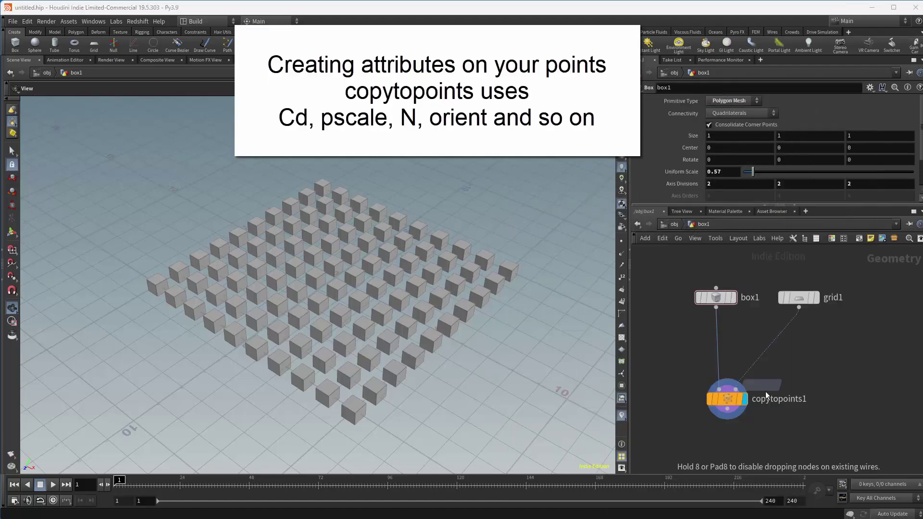
left_click(795, 345)
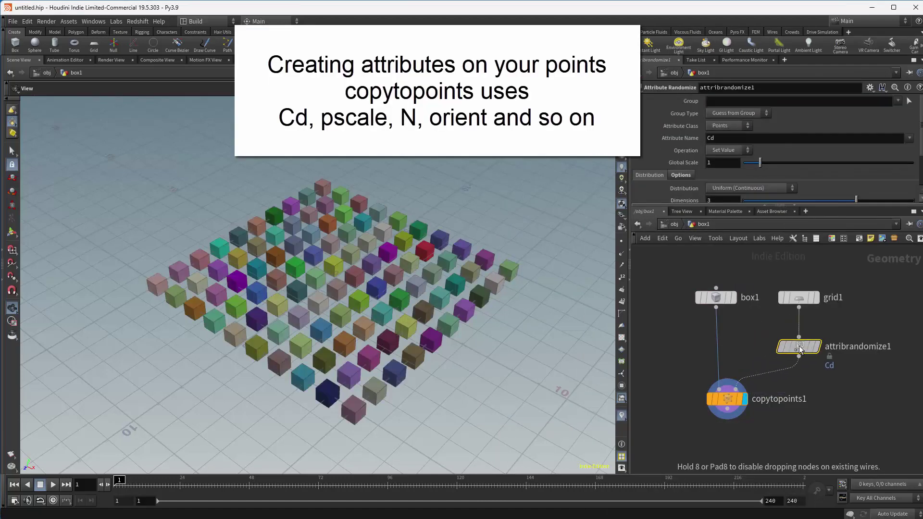
Set the Attribute Randomize node's attribute name to pscale.
mouse_move(734, 405)
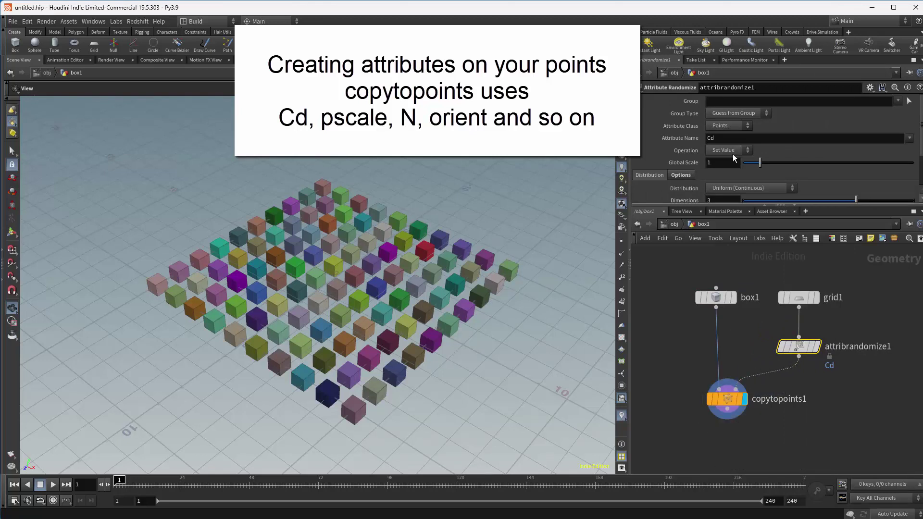
left_click_drag(722, 138, 699, 141)
type("pscale")
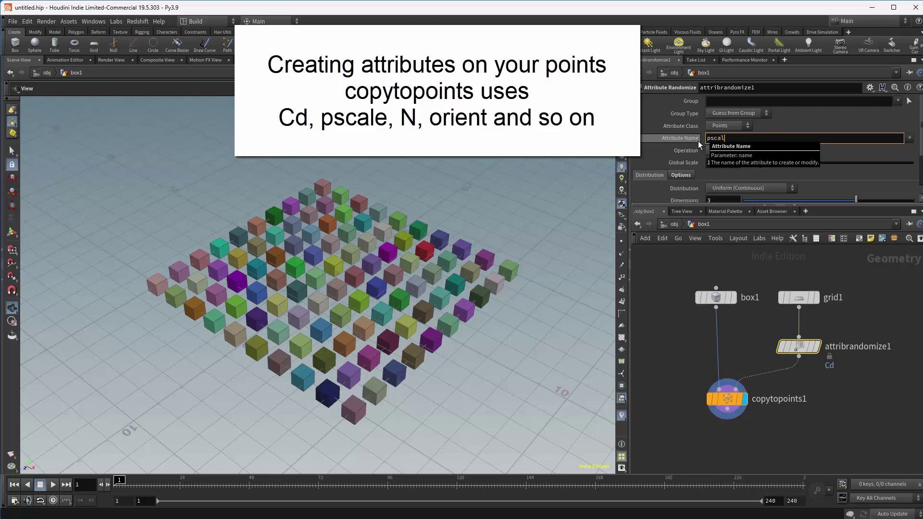
key("Return")
Change the randomized attribute's name to N.
left_click_drag(725, 138, 685, 139)
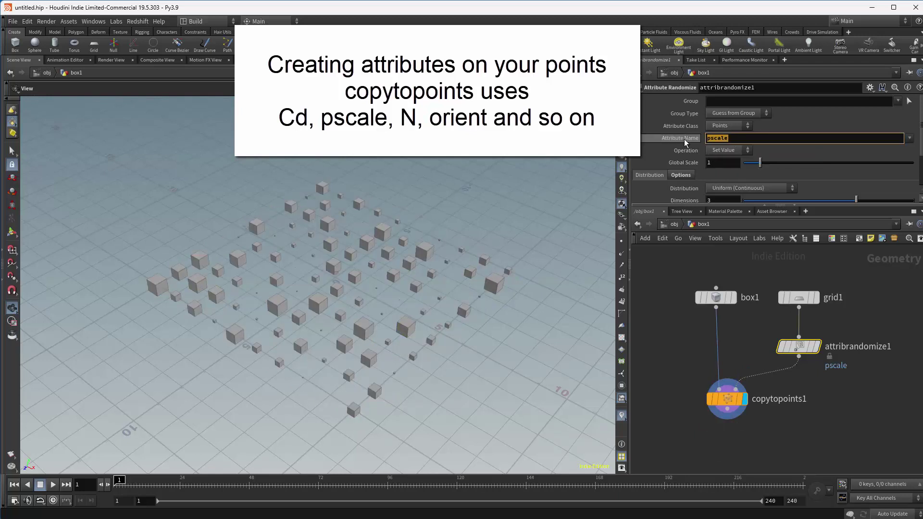
type("N")
key("Return")
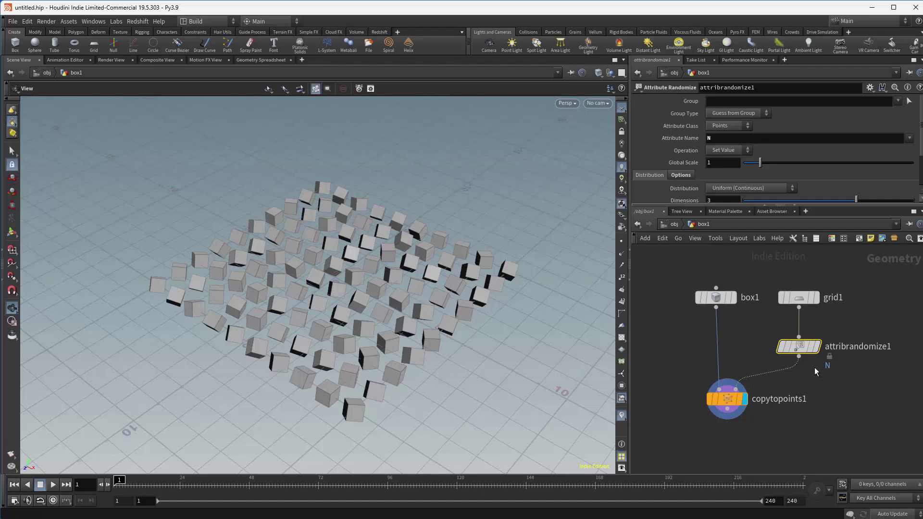
Switch Transform Using Target Point Orientations off and back on in the Copy to Points node.
left_click_drag(732, 405, 728, 431)
left_click(726, 431)
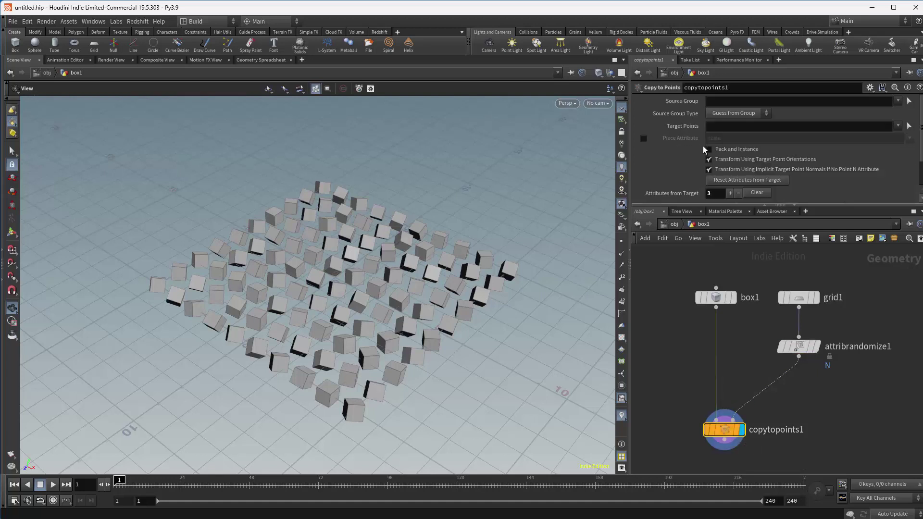
left_click(708, 159)
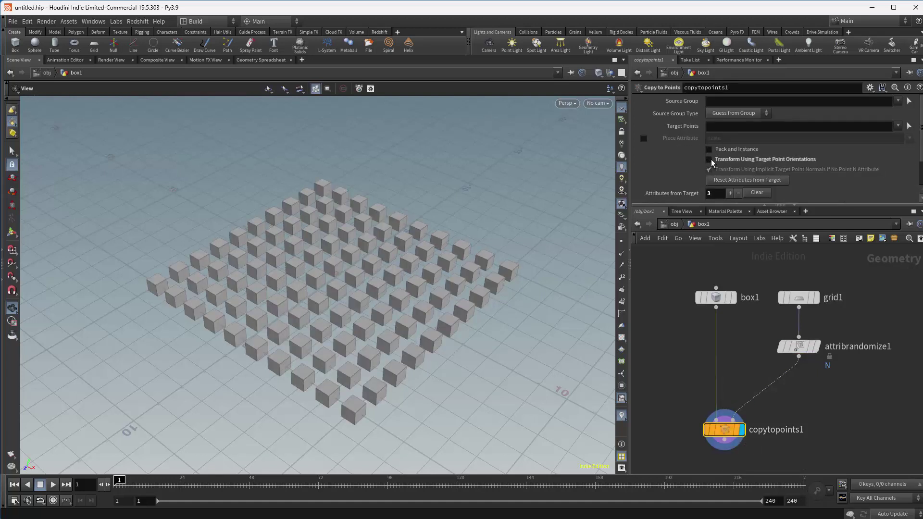
left_click(709, 159)
Set the second component of the Attribute Randomize node's Max Value to 0.
left_click(799, 347)
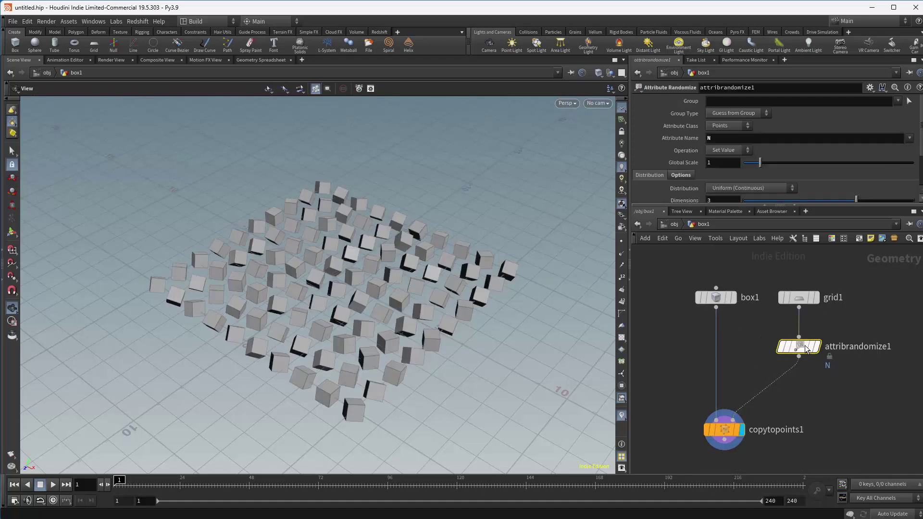
scroll(742, 137, "down", 3)
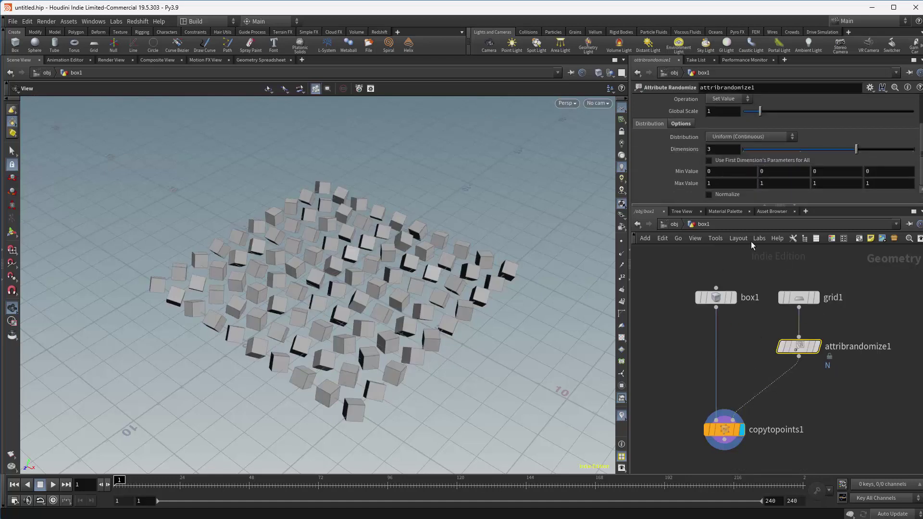
left_click(767, 180)
type("0")
key("Return")
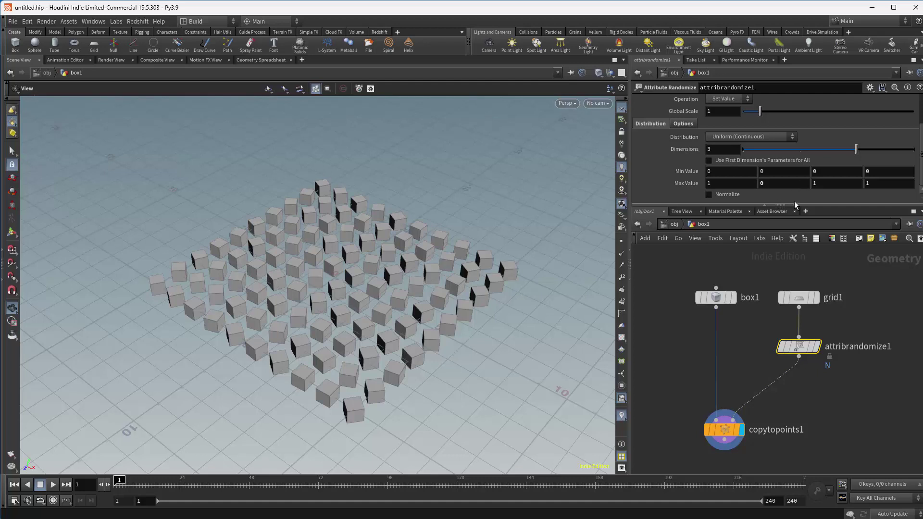
Insert a Point Wrangle between the Attribute Randomize and Copy to Points nodes, aligned below the randomize node.
left_click(801, 394)
key("Tab")
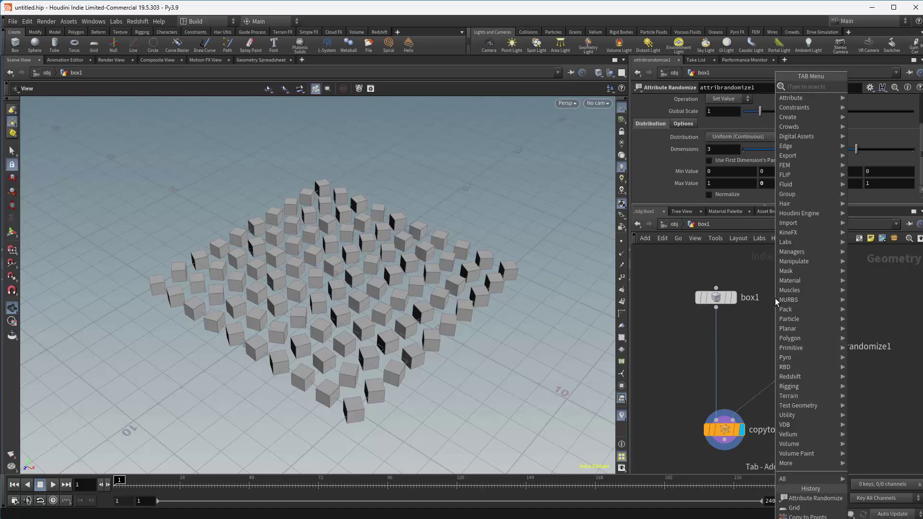
type("point")
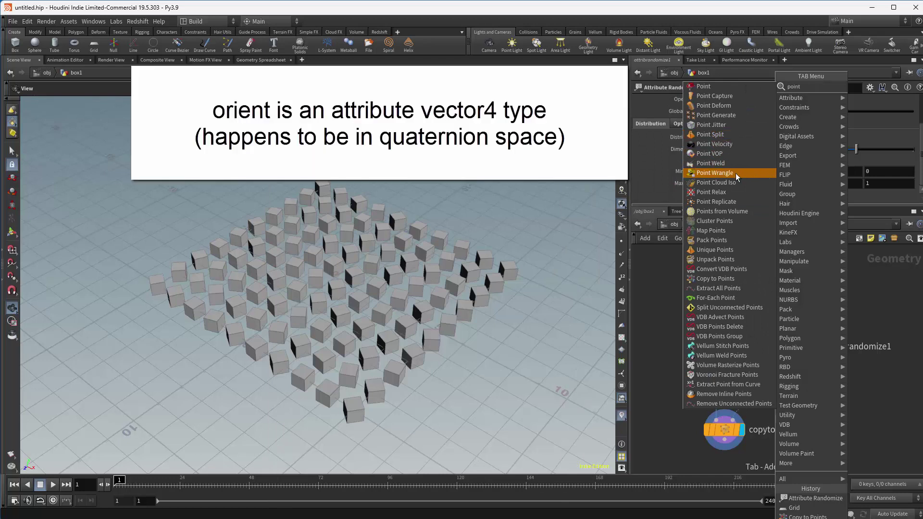
left_click(736, 173)
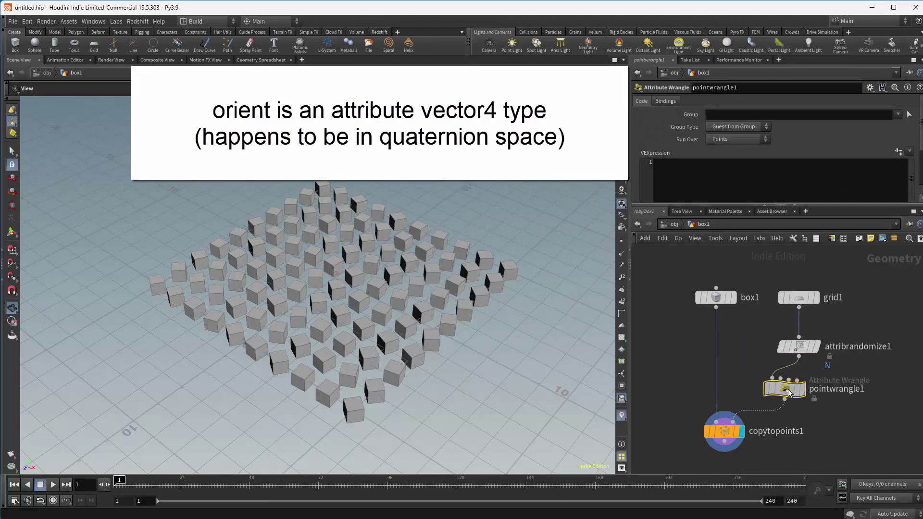
left_click(796, 383)
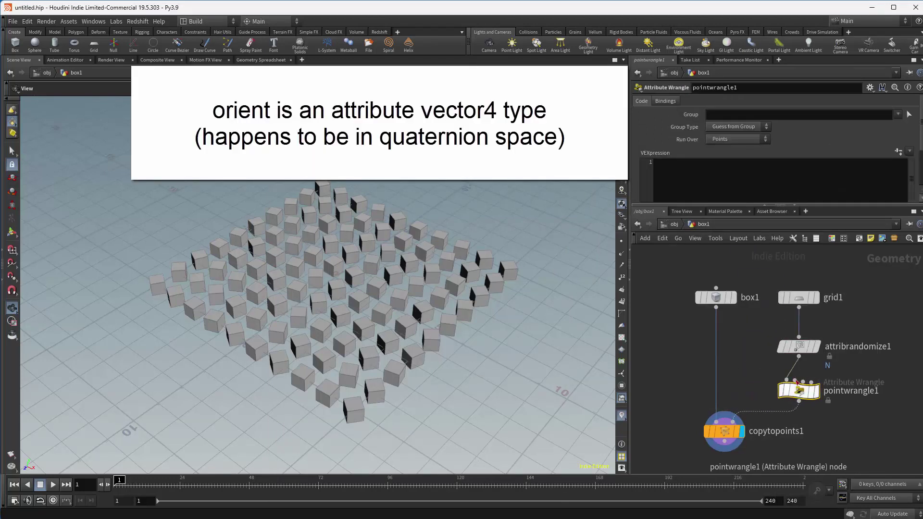
left_click(687, 170)
type("@")
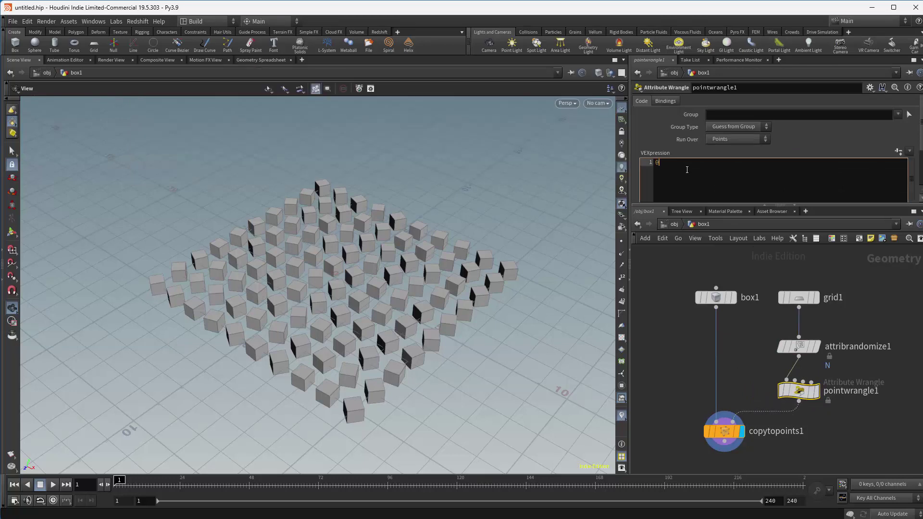
type("N.x = ran")
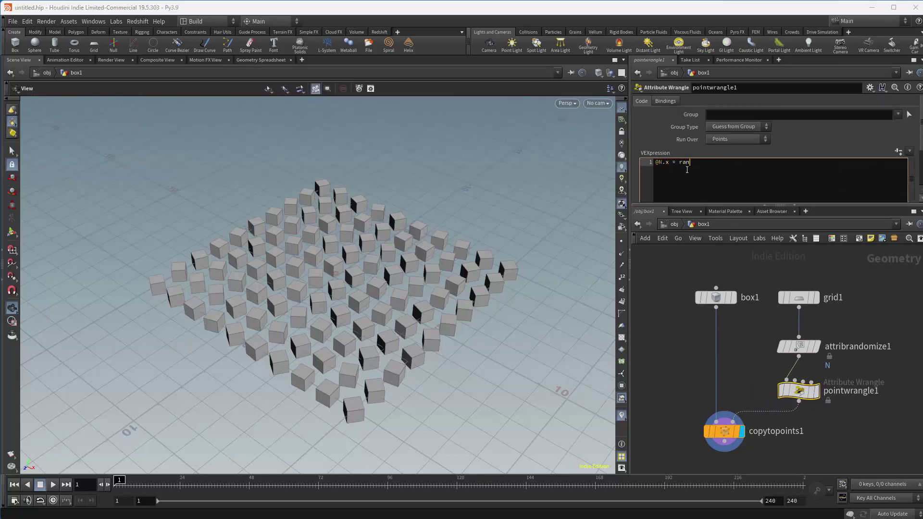
type("d(@ptnum);")
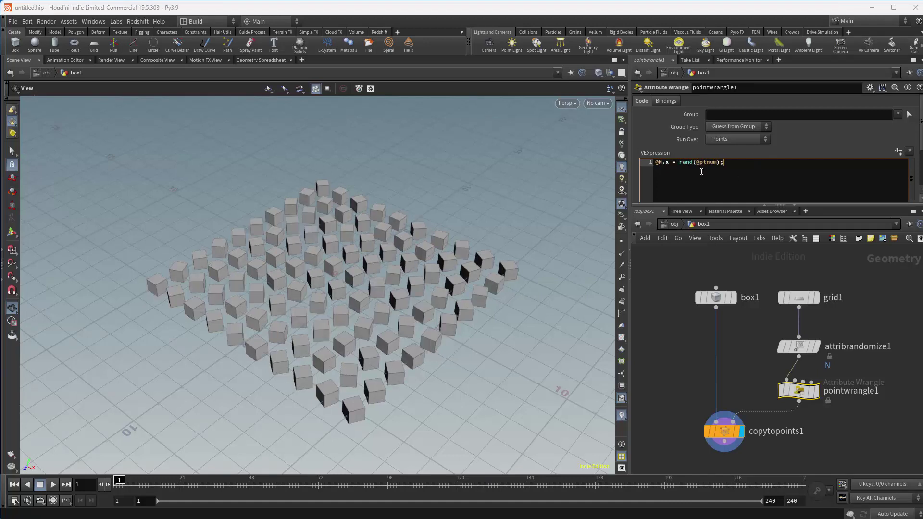
key("Return")
type("@N.z = rand(@")
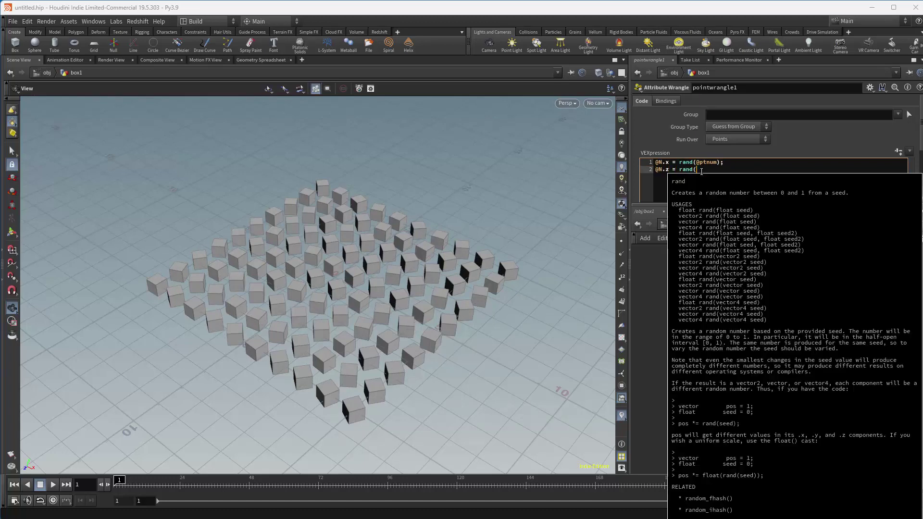
type("ptnum")
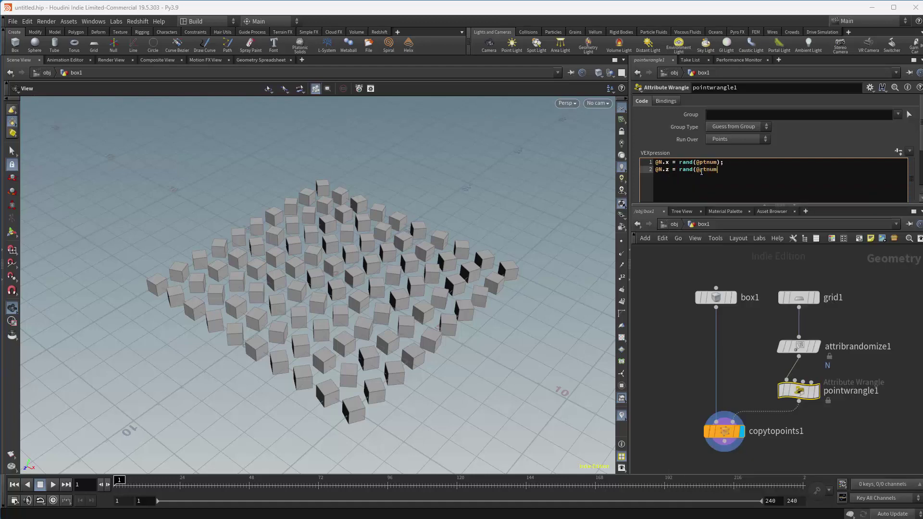
type(" * 7);")
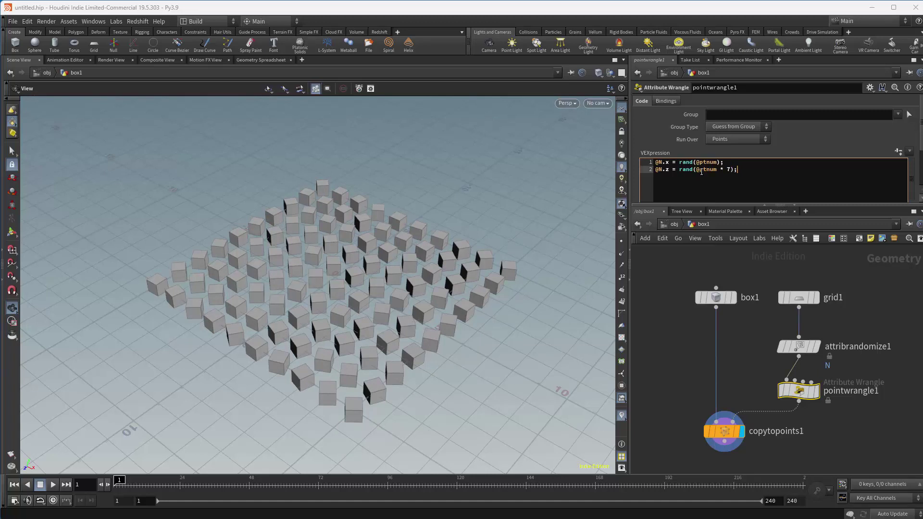
Start a declaration in the Point Wrangle code, separated by a blank line: matrix3 m = maketransform(.
key("Return")
key("Return")
type("mat")
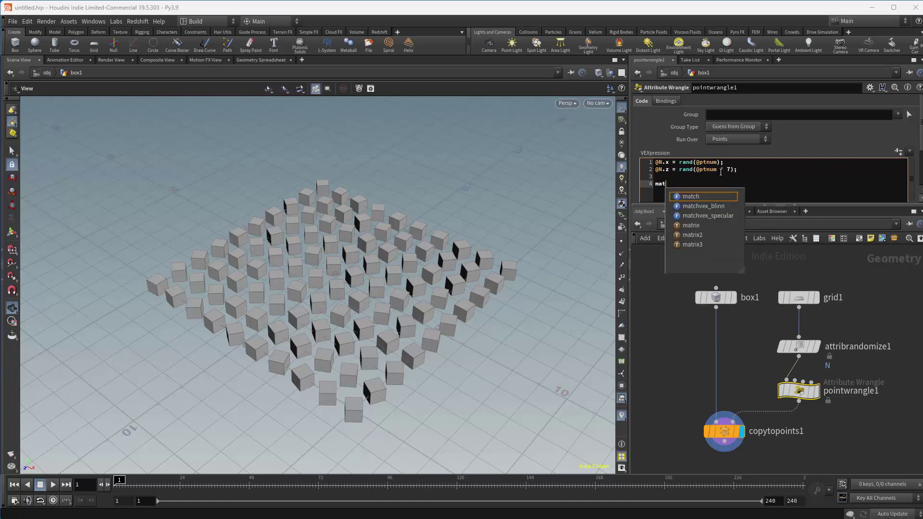
type("rix")
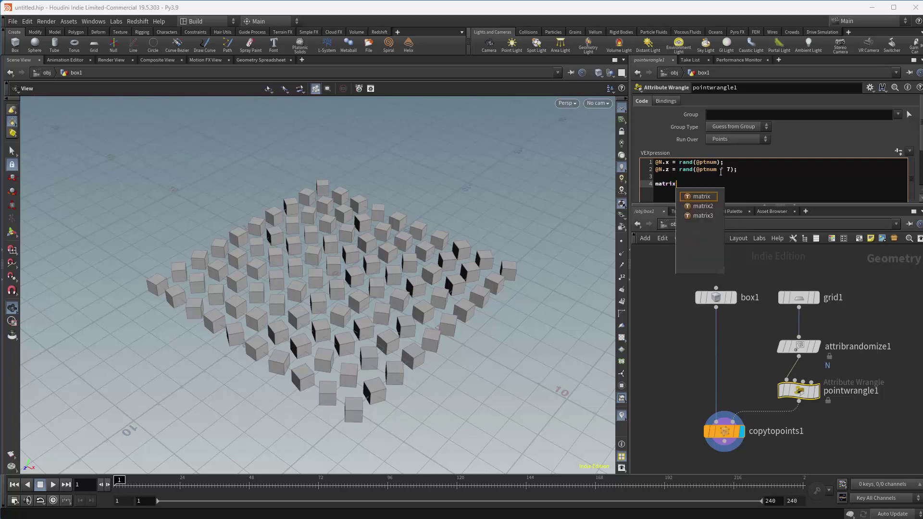
type("3 ")
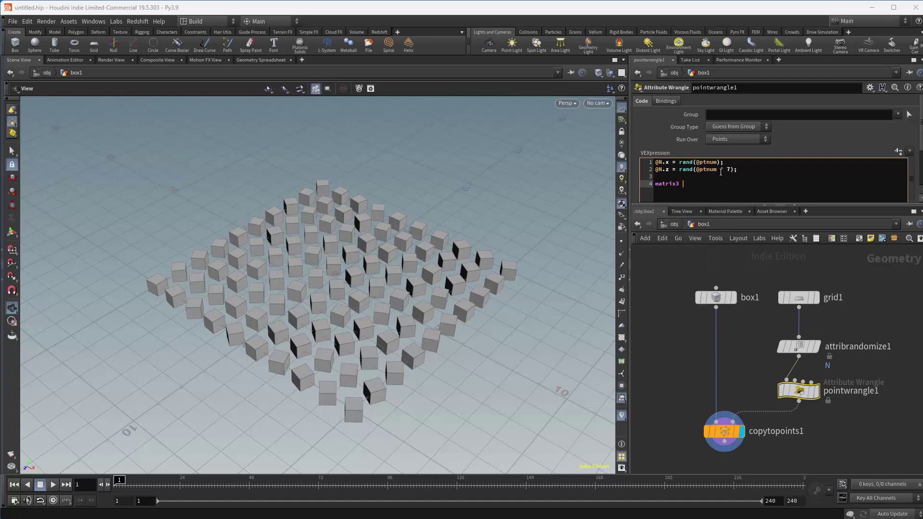
type("m = maketran")
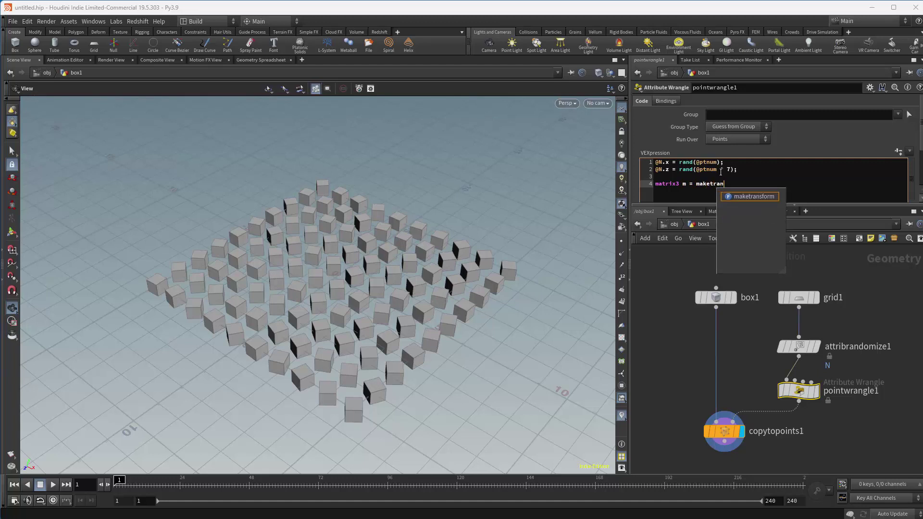
type("sform")
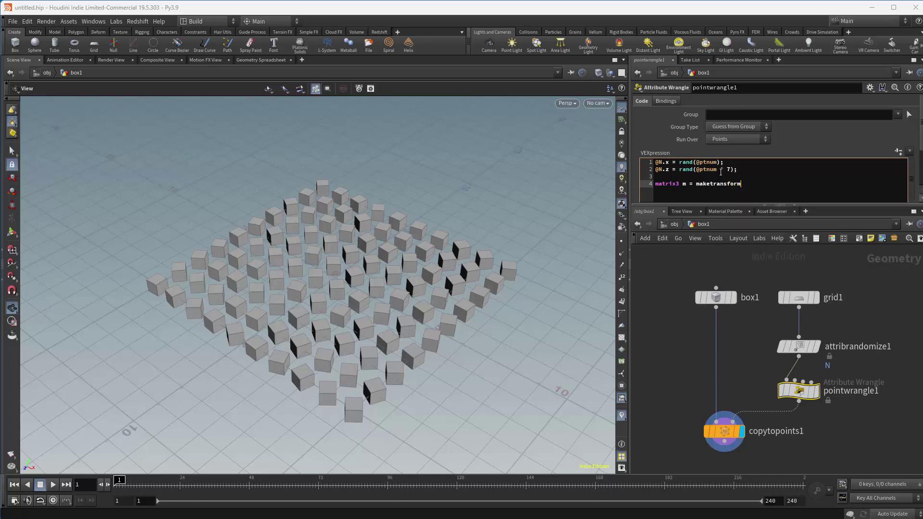
type("(")
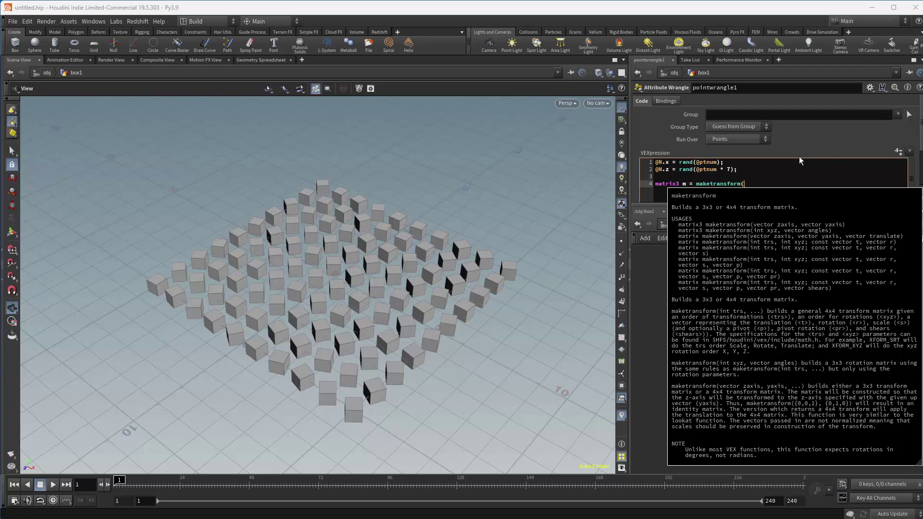
left_click(747, 167)
key("Return")
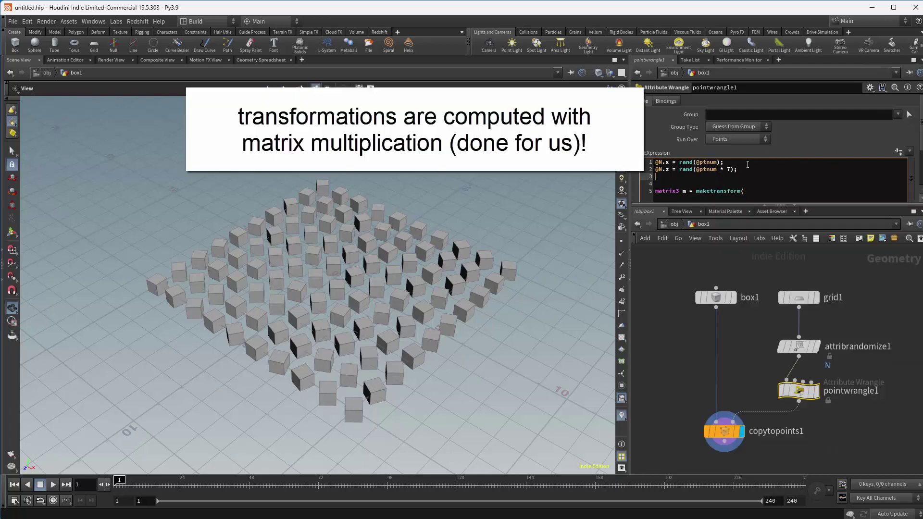
type("@up = set(")
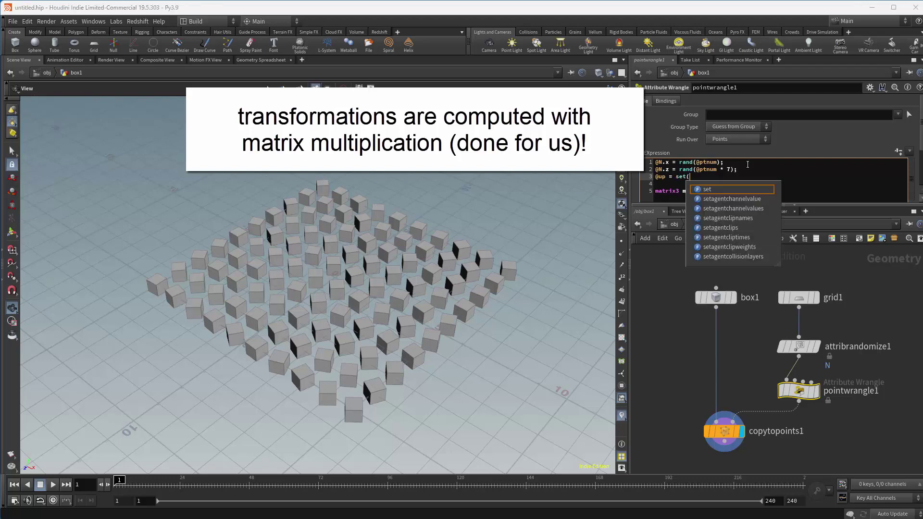
type("0,1,0);")
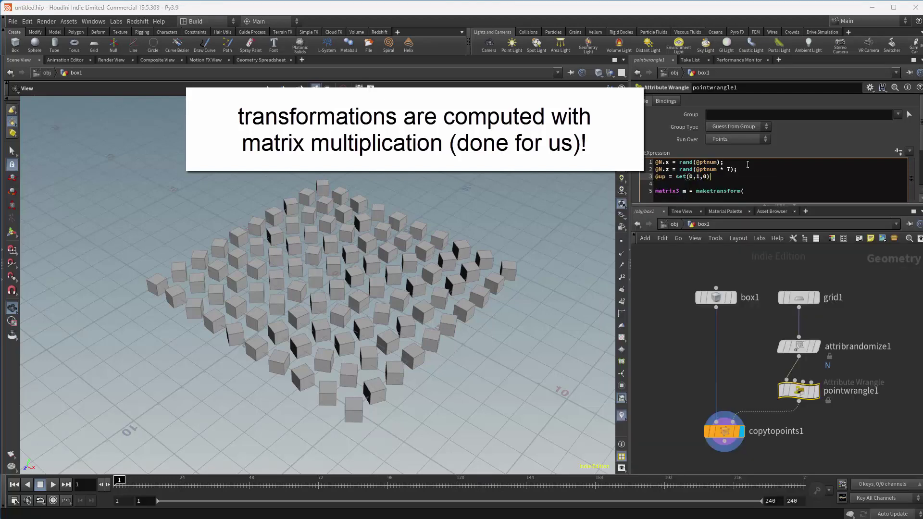
left_click(749, 193)
type("@up,")
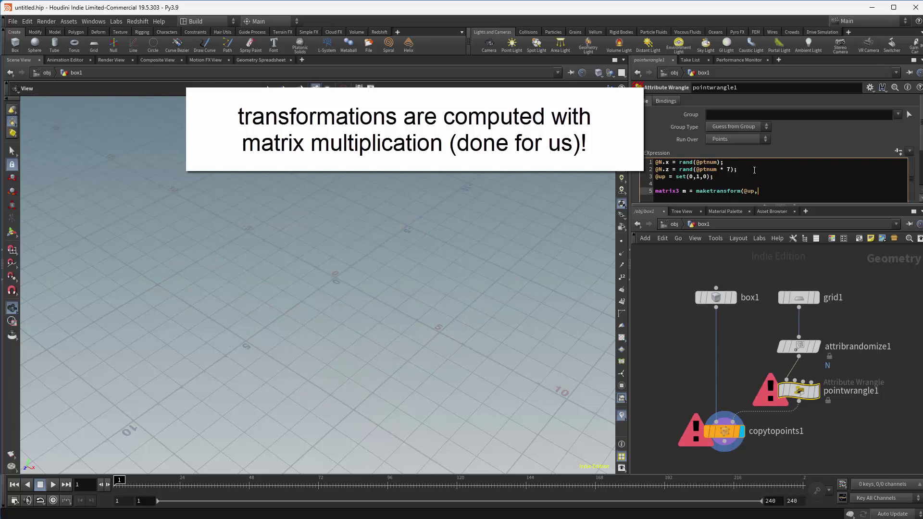
type("@N);")
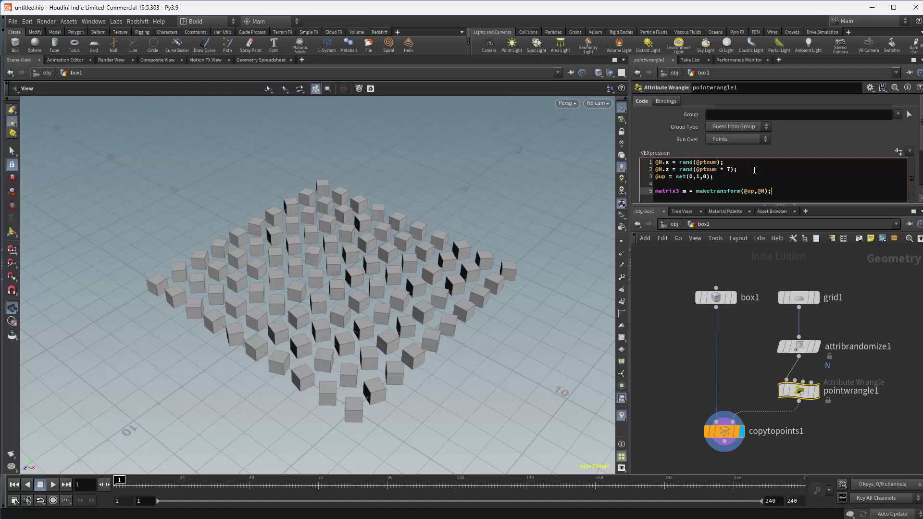
key("Return")
type("@orient = q")
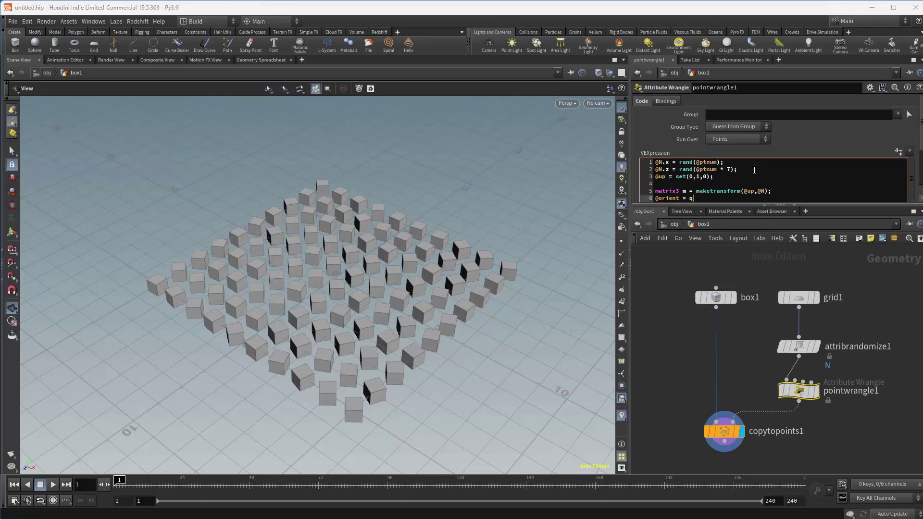
type("u")
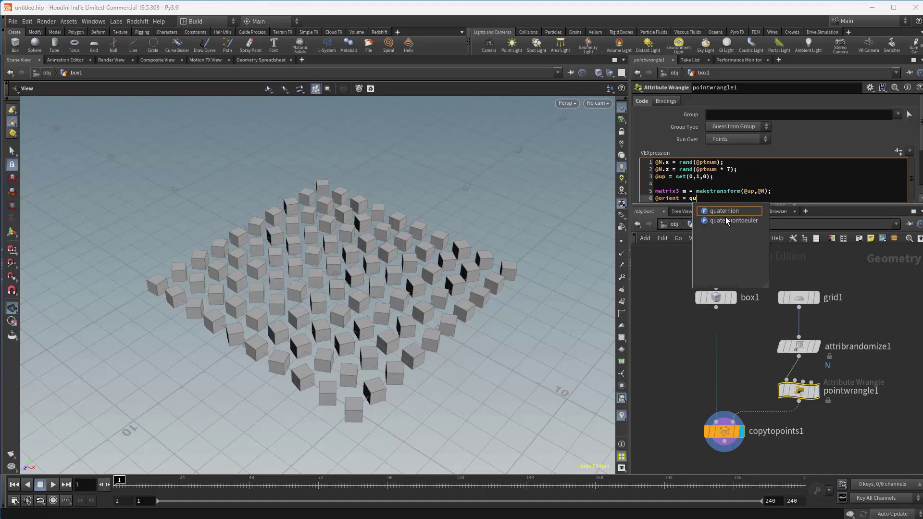
left_click(726, 212)
type("(")
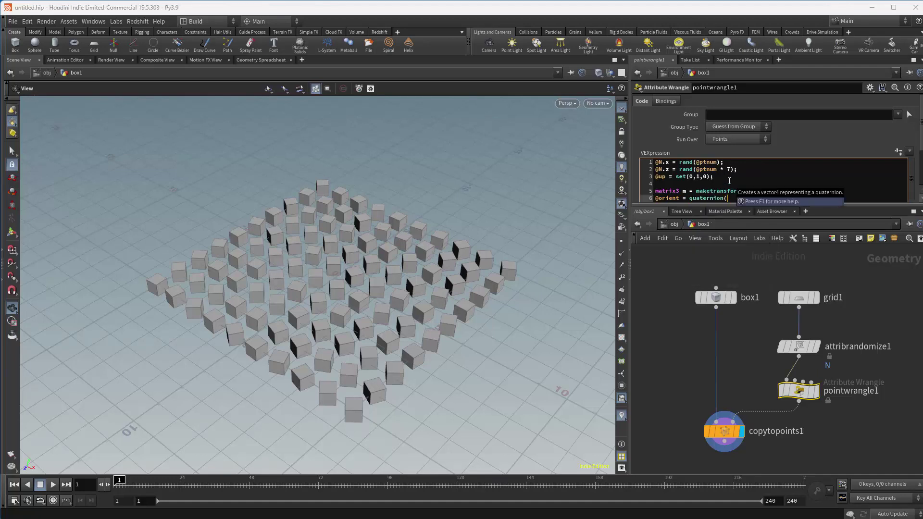
type("m);")
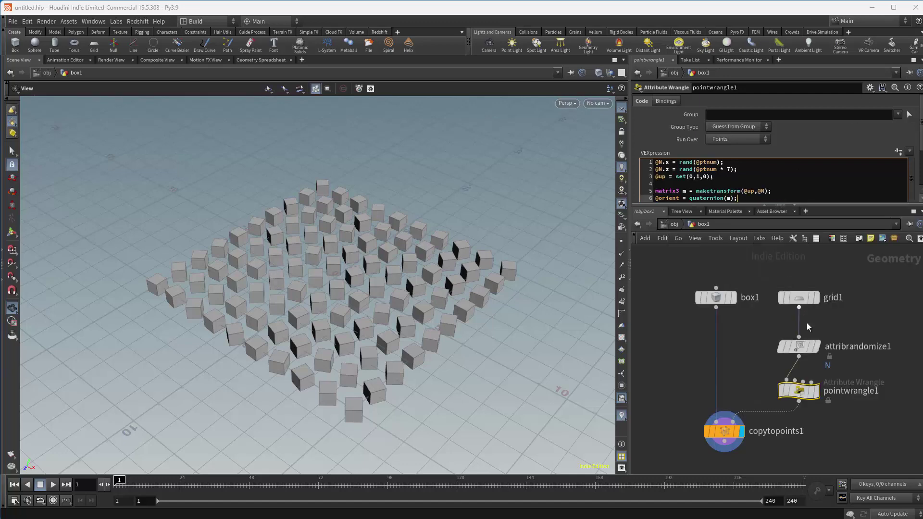
Bypass the Attribute Randomize node and add @N.y = 0; plus a blank line after the @N.z line in the wrangle.
left_click(781, 349)
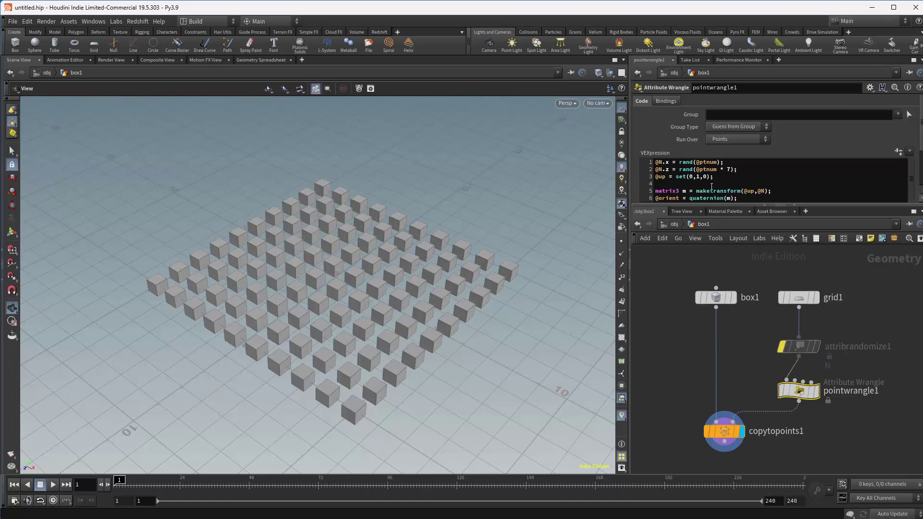
left_click(744, 171)
key("Return")
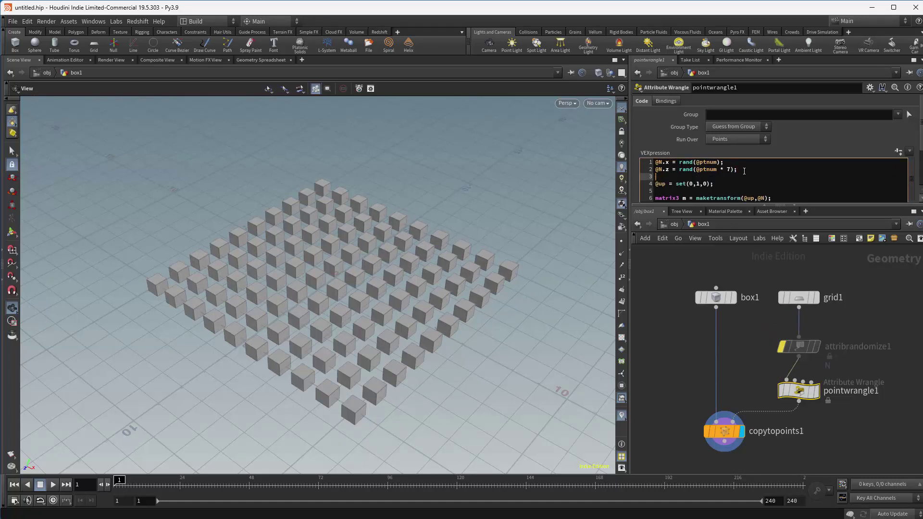
type("@N.y = 0;")
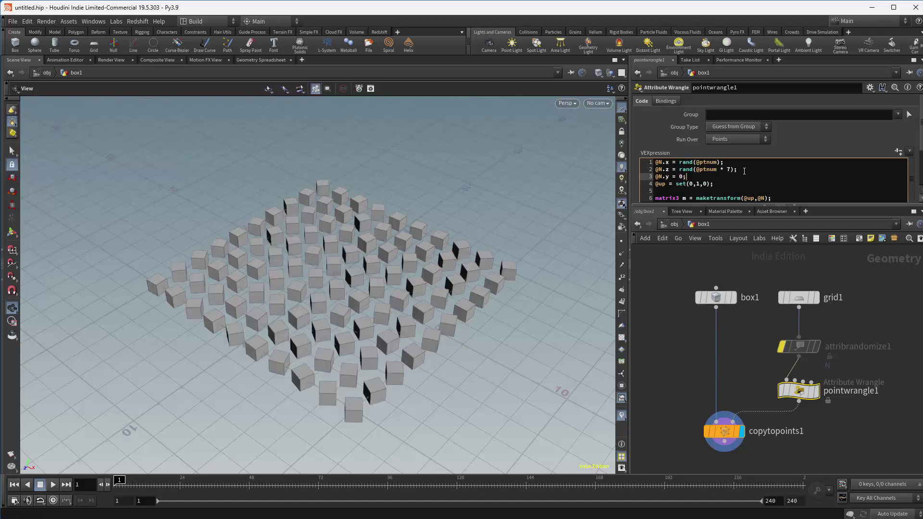
key("Return")
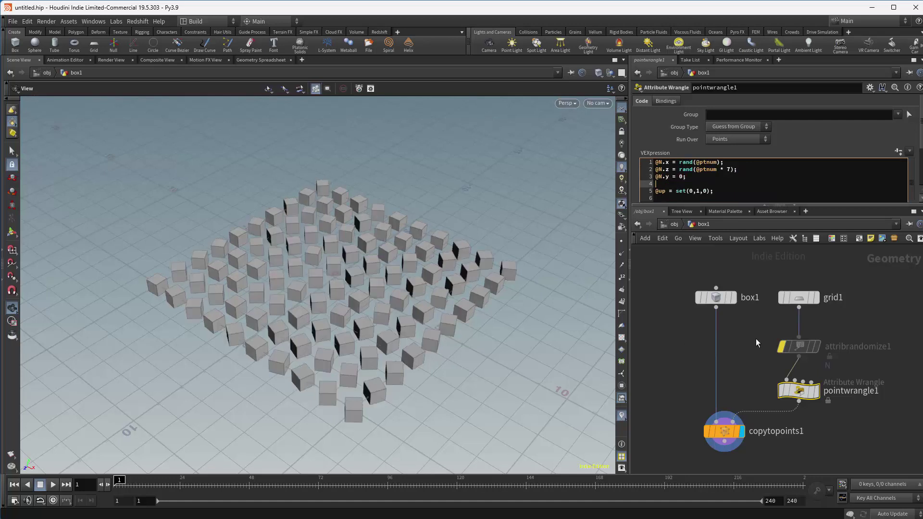
Inspect the Point Wrangle node's info for its point attributes and review the complete VEX code.
middle_click_drag(756, 338, 756, 317)
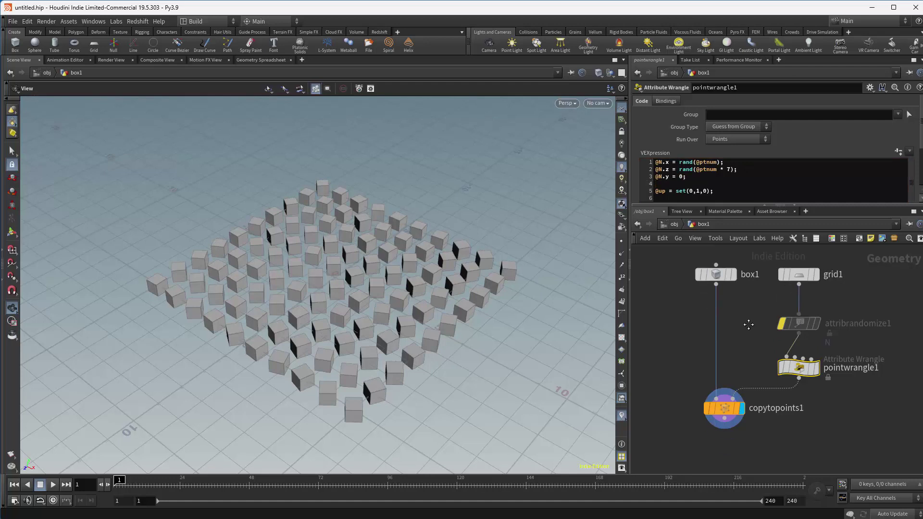
middle_click(799, 372)
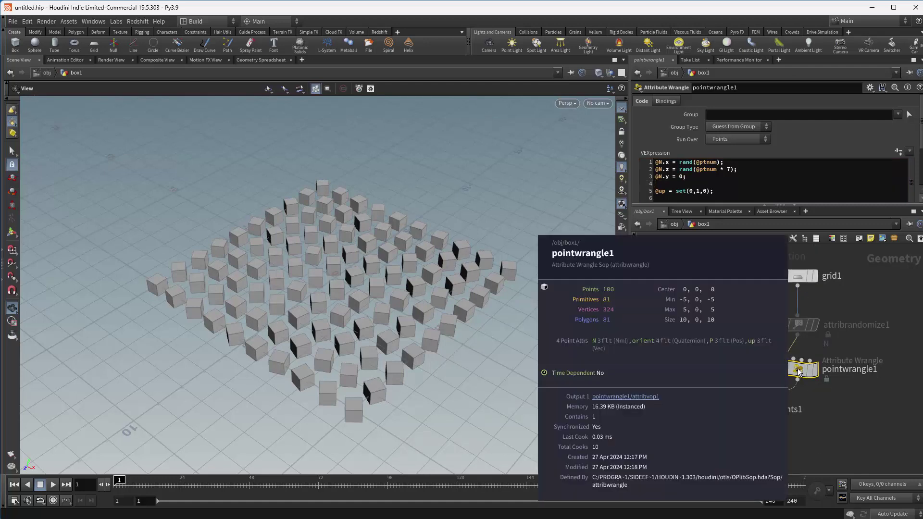
scroll(761, 189, "down", 2)
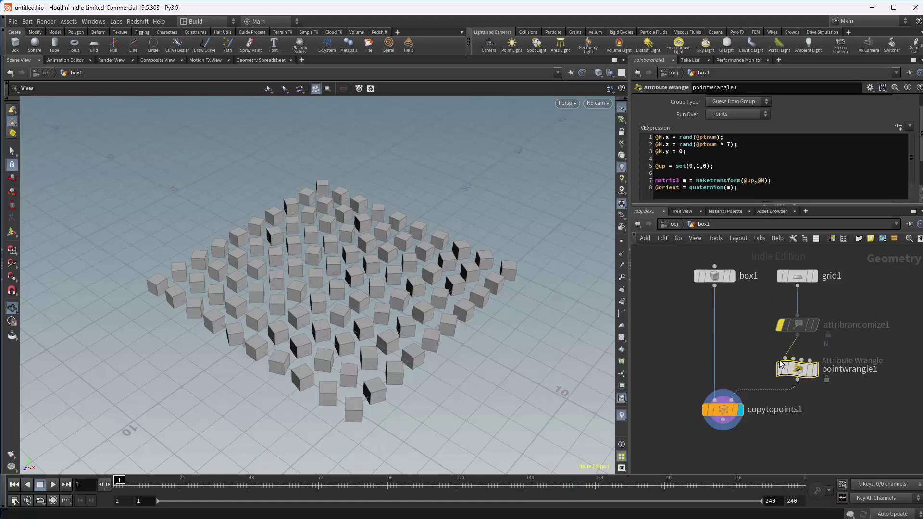
Insert an Attribute Delete node between the Point Wrangle and Copy to Points nodes.
key("Tab")
type("delet")
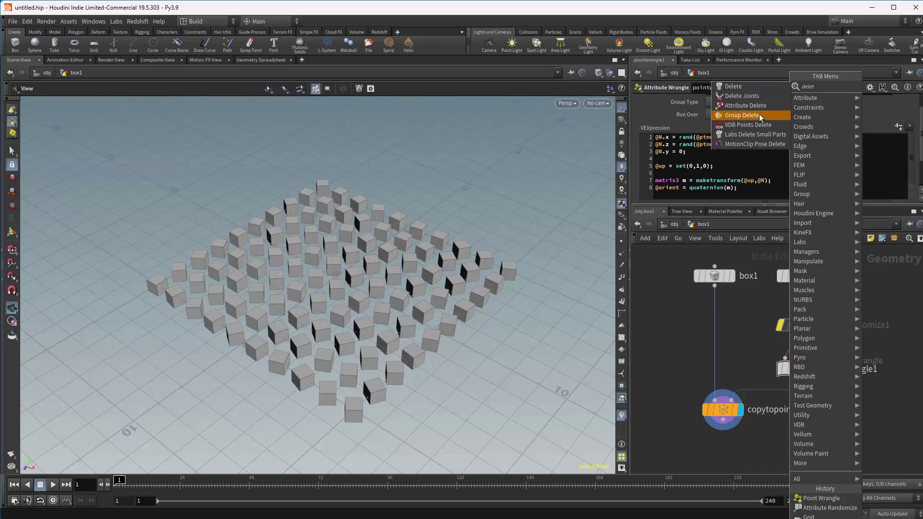
left_click(750, 106)
left_click(768, 387)
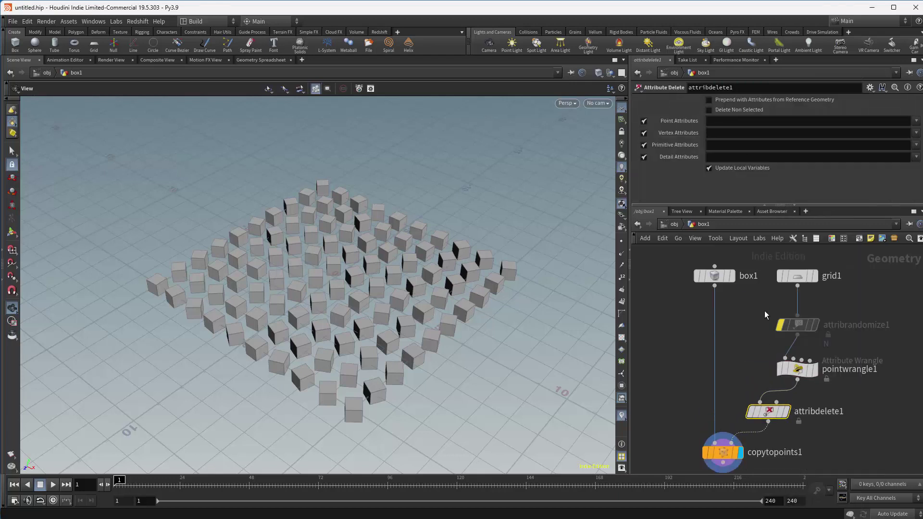
Delete the point attribute N with the Attribute Delete node, and add orient to the same list.
left_click(735, 122)
type("N")
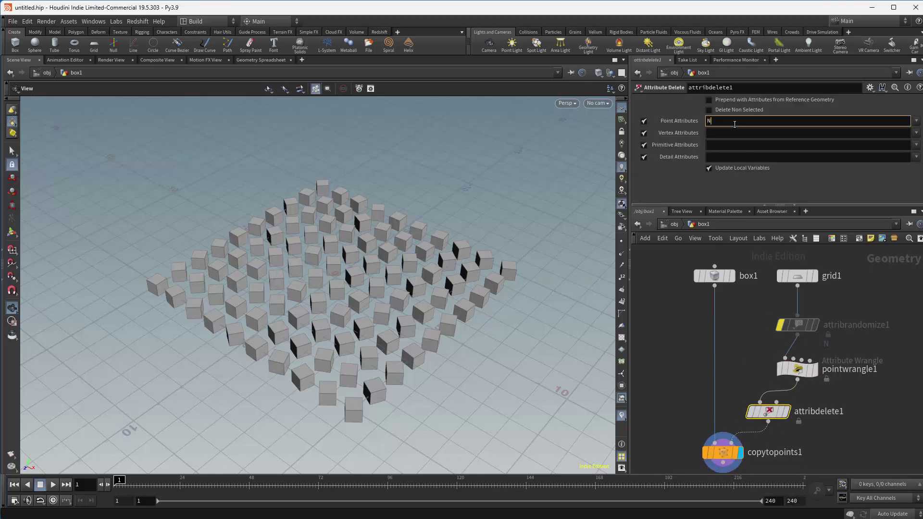
key("Return")
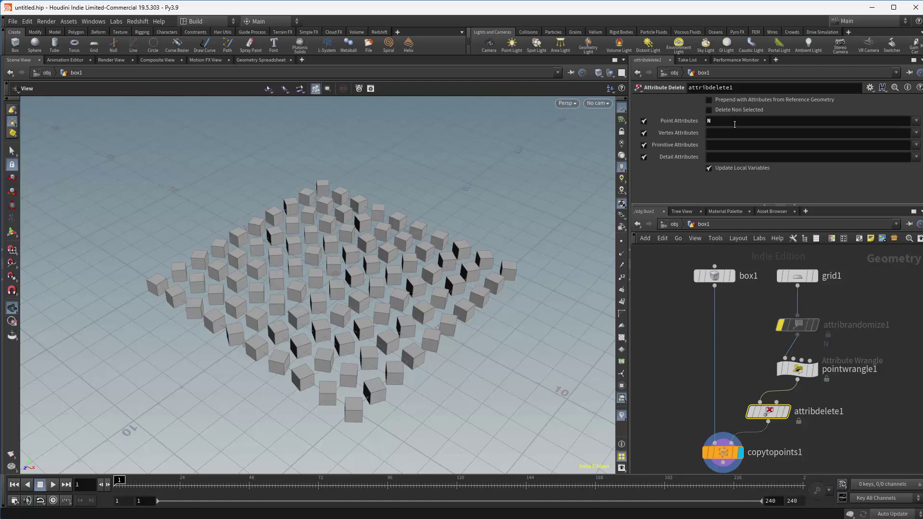
left_click(724, 123)
type("o")
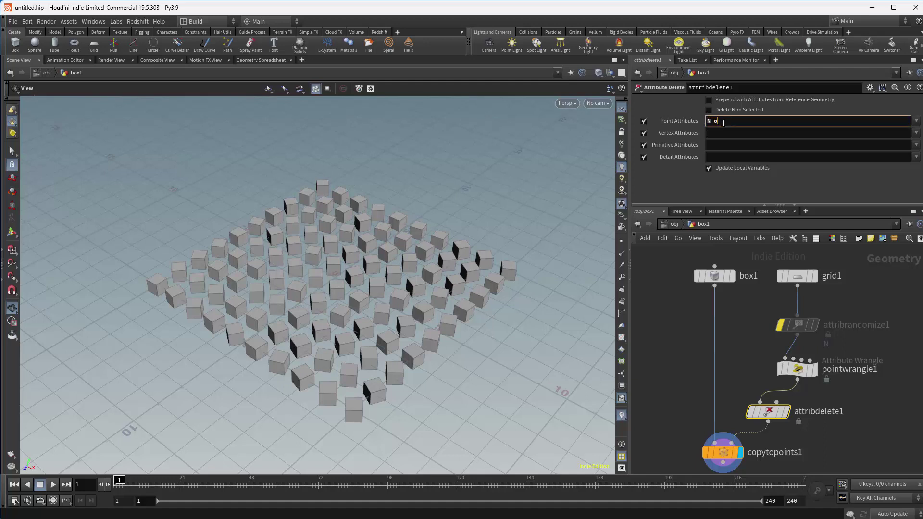
type("rient")
key("Return")
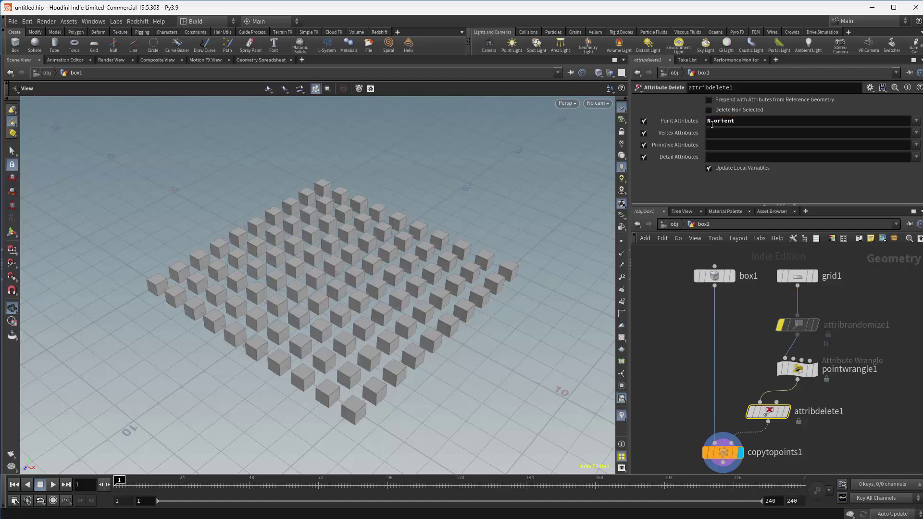
Remove N from the Point Attributes list so only orient is deleted, and finally delete the Attribute Delete node.
left_click_drag(712, 122, 700, 122)
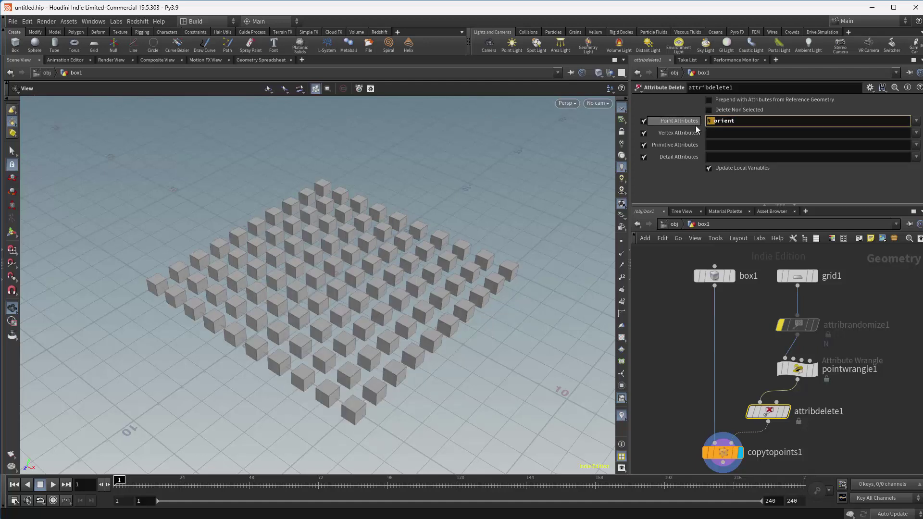
key("Delete")
key("Delete")
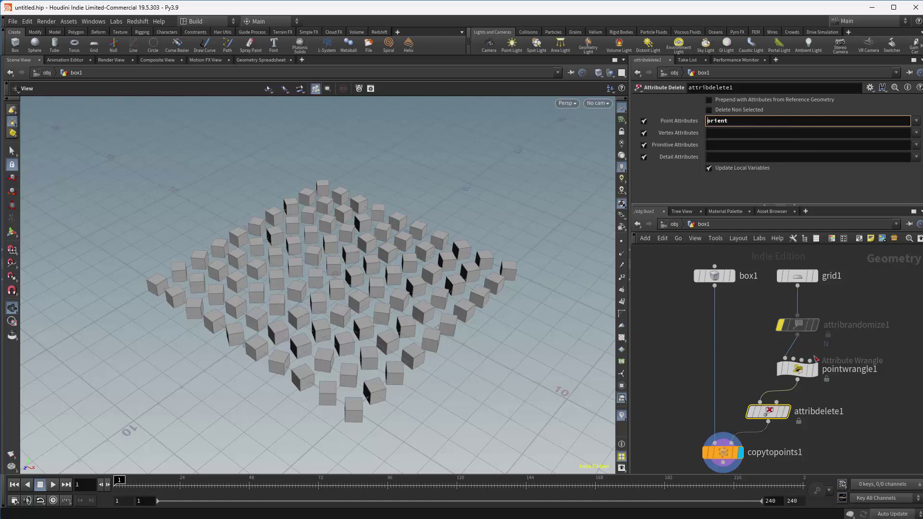
left_click(769, 412)
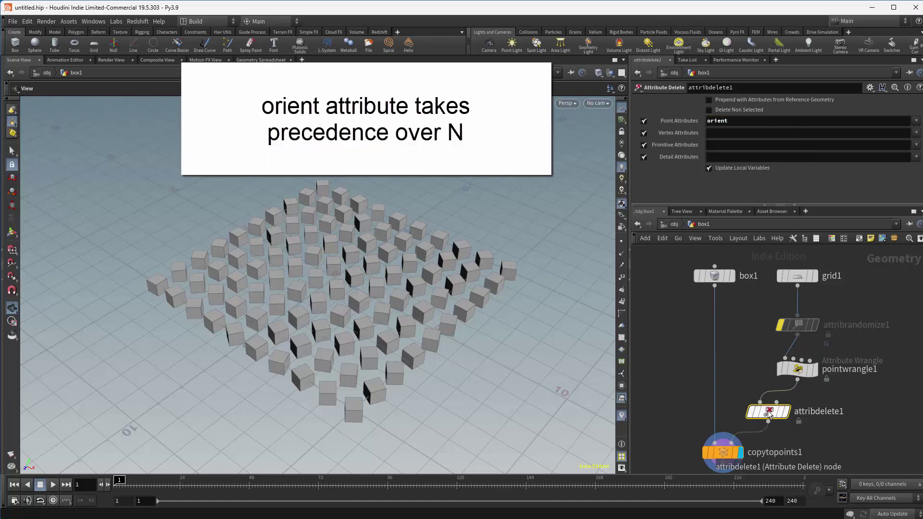
key("Delete")
Re-enable the Attribute Randomize node and rewire it between the Point Wrangle and Copy to Points nodes.
left_click(800, 326)
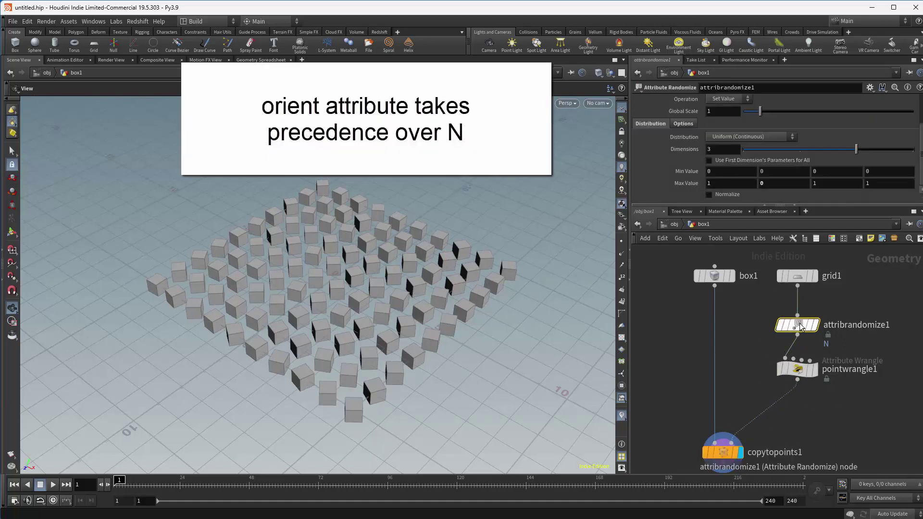
left_click(800, 368)
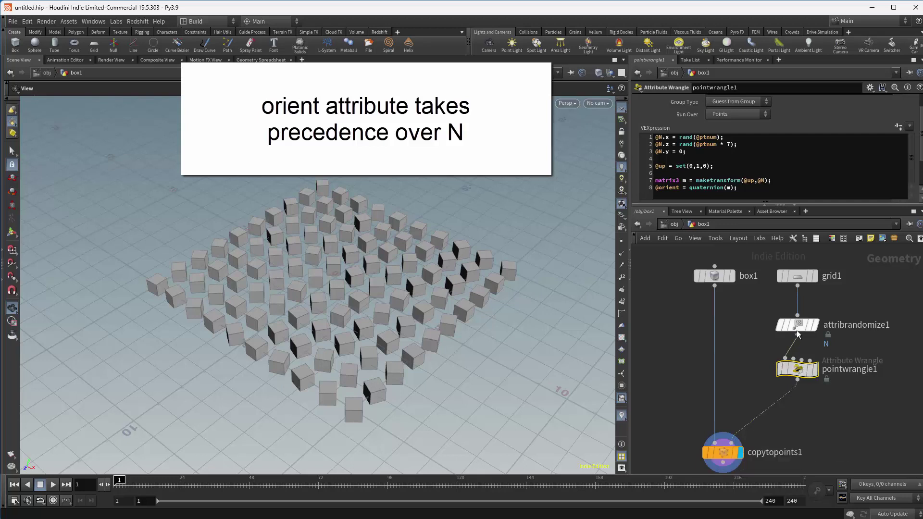
left_click_drag(798, 325, 800, 414)
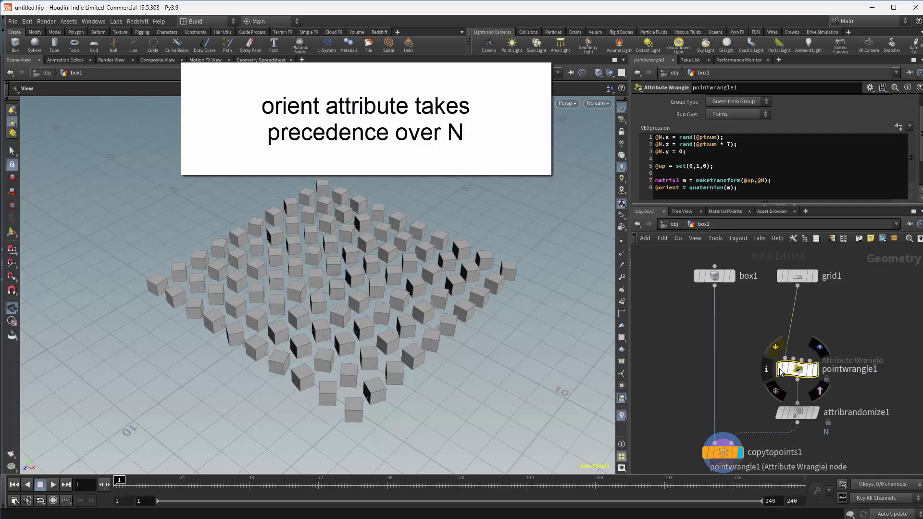
Bypass the Point Wrangle node so only the Attribute Randomize node drives the box orientation.
left_click(780, 369)
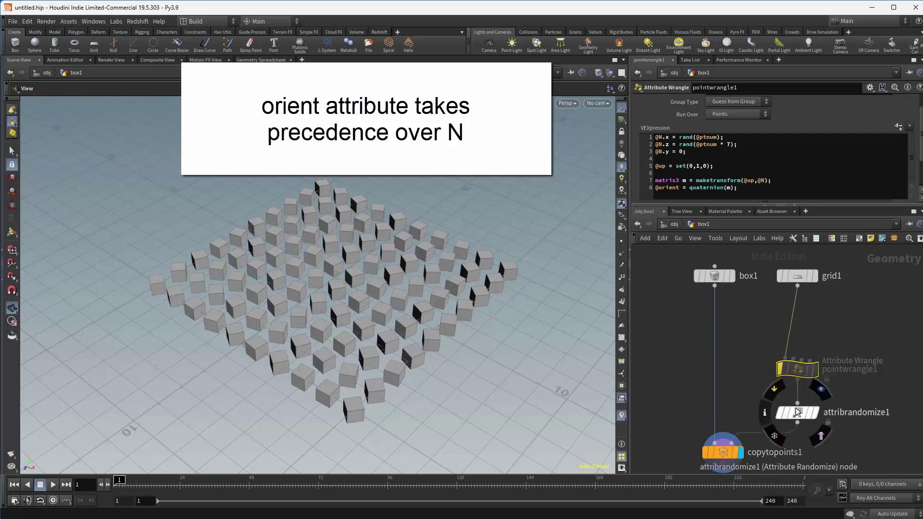
Turn off the bypass on the Point Wrangle node so its orient attribute drives the boxes again.
left_click(796, 411)
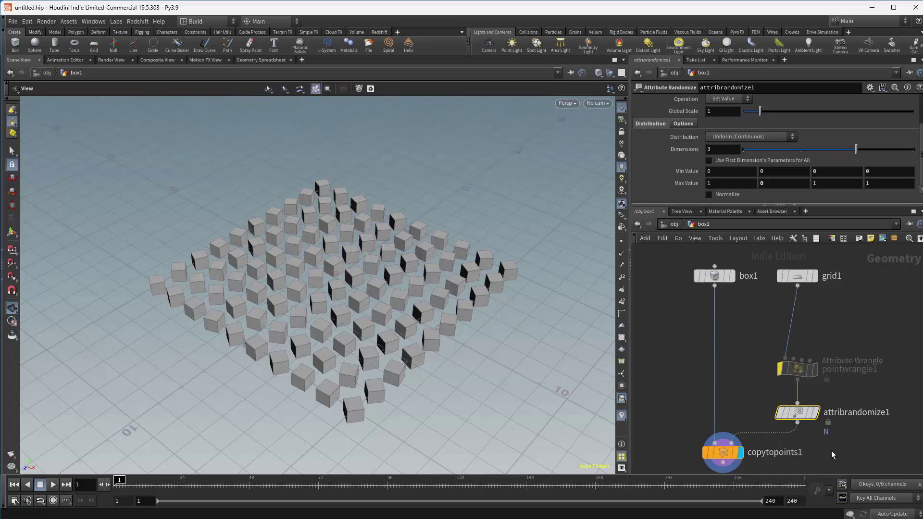
middle_click_drag(832, 451, 824, 412)
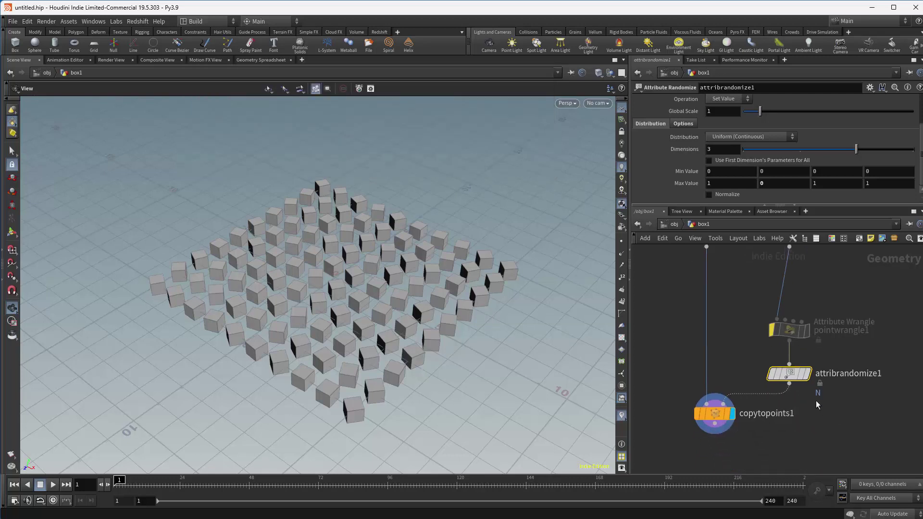
left_click(773, 328)
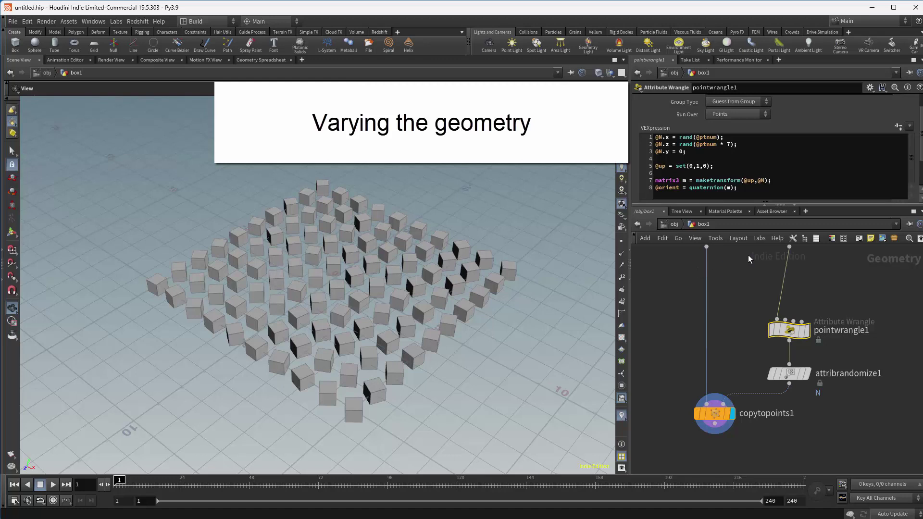
Enable the Piece Attribute name on the Copy to Points node and move the node lower in the network.
left_click(714, 414)
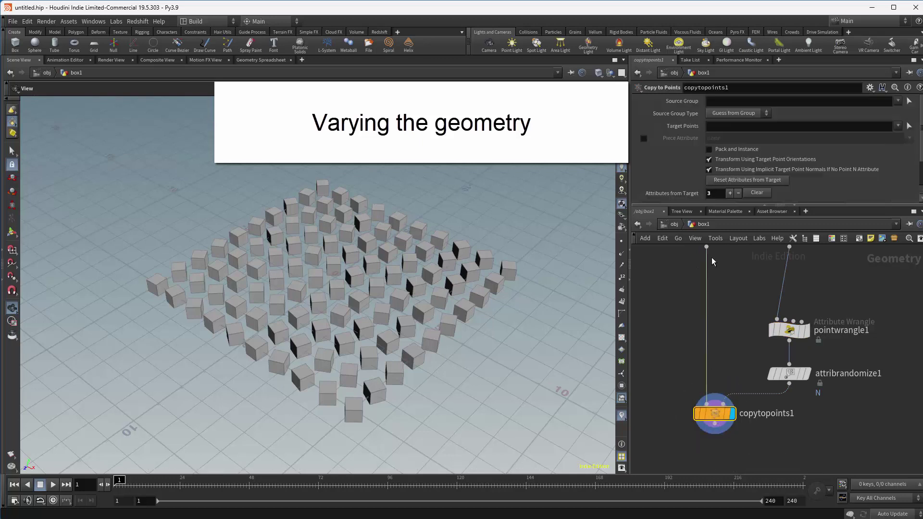
left_click(644, 138)
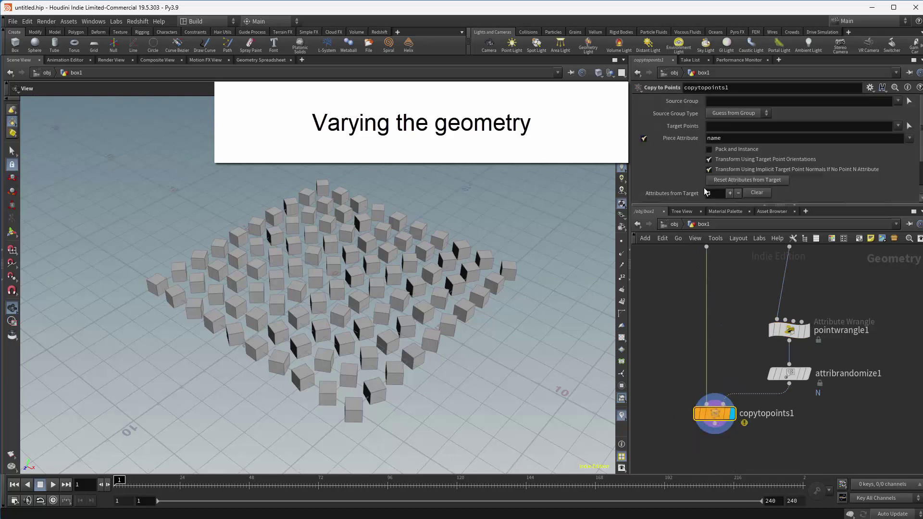
left_click_drag(714, 414, 710, 447)
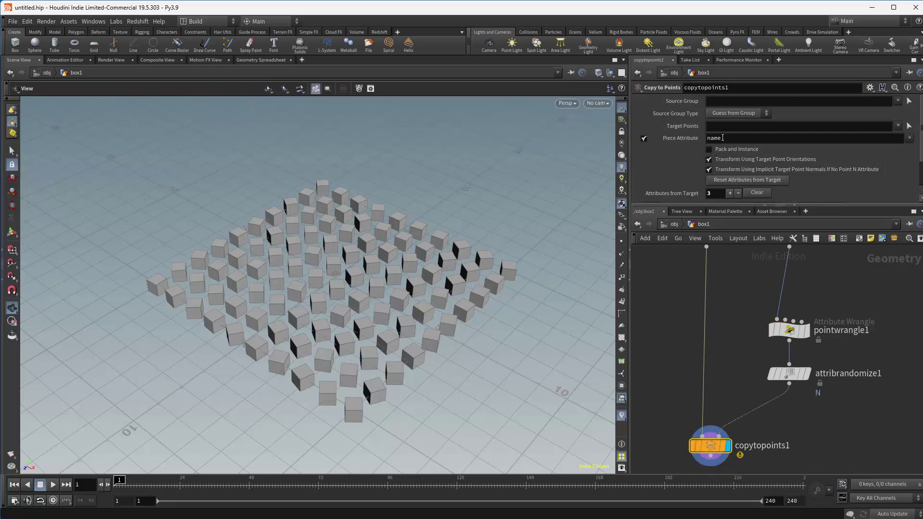
middle_click_drag(736, 354, 724, 330)
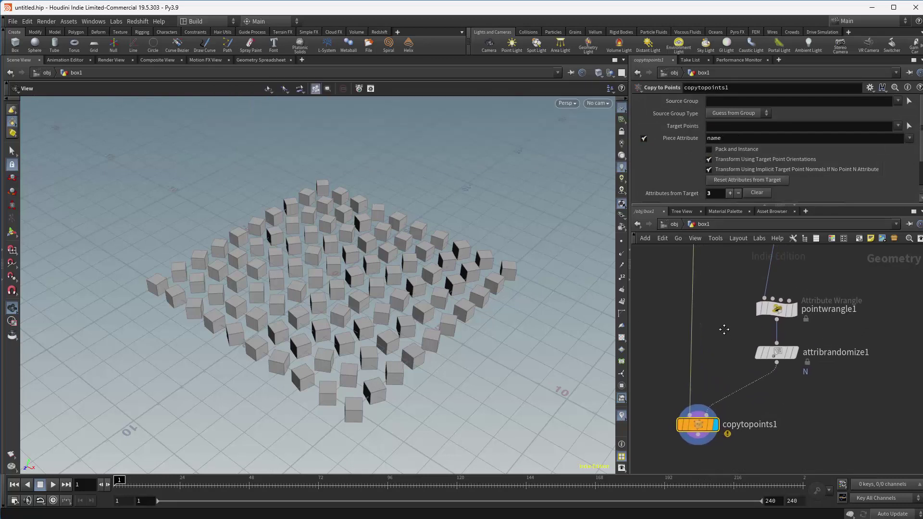
key("Tab")
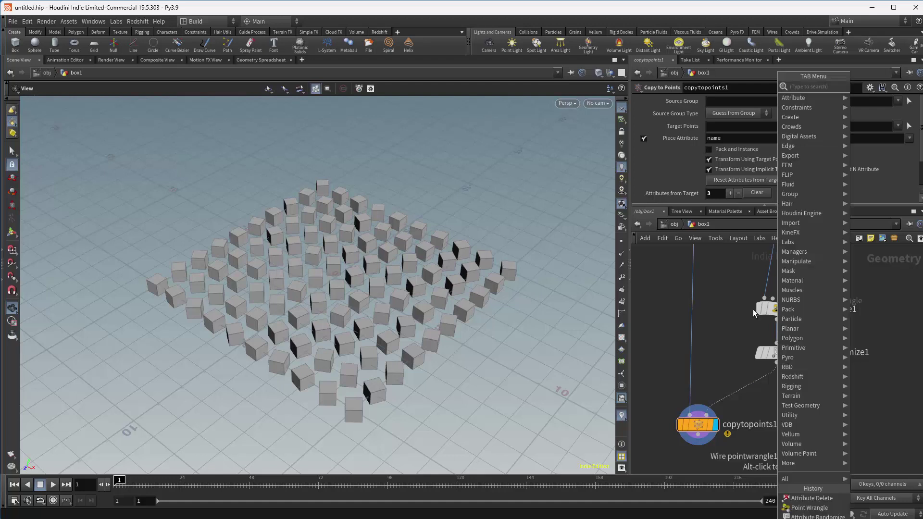
left_click(734, 339)
left_click(777, 309)
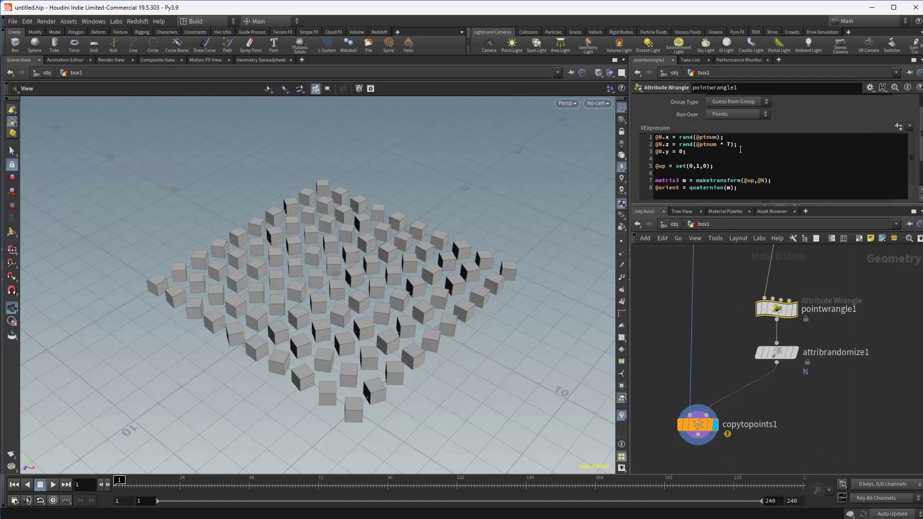
left_click(756, 187)
key("Return")
key("Return")
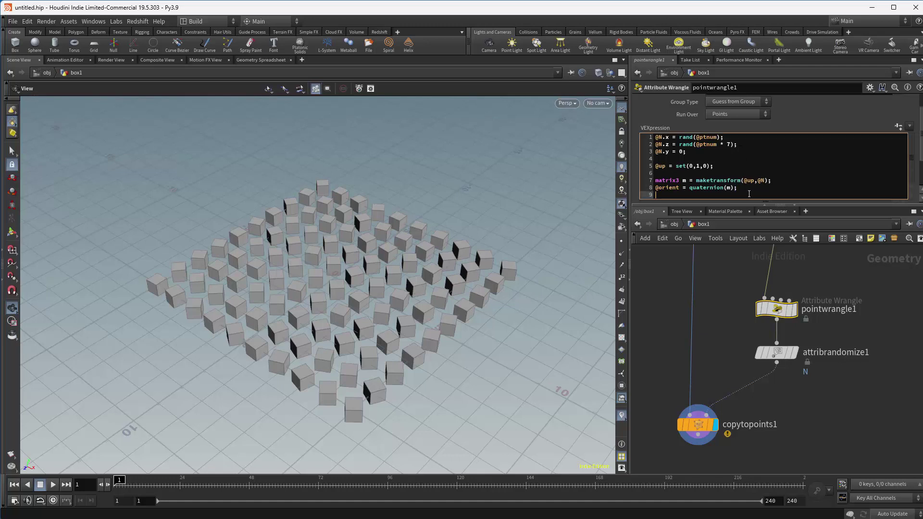
type("i@name")
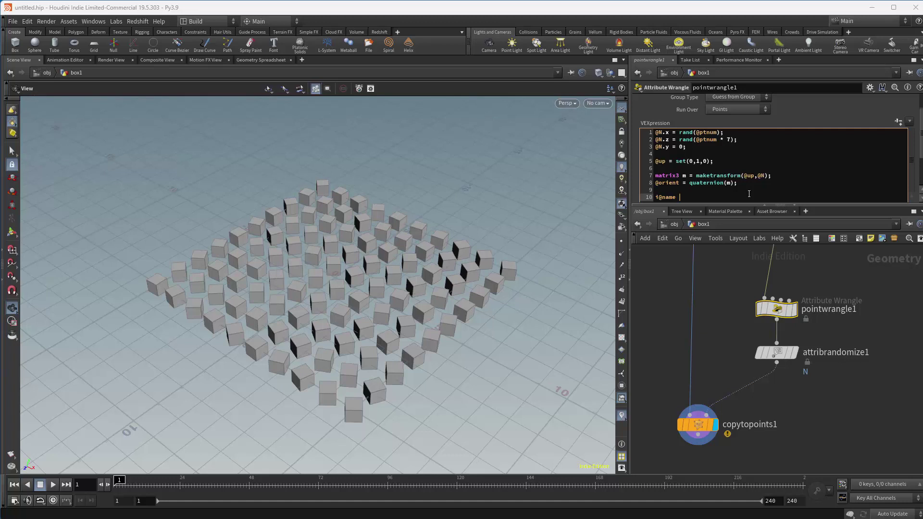
type(" = ran")
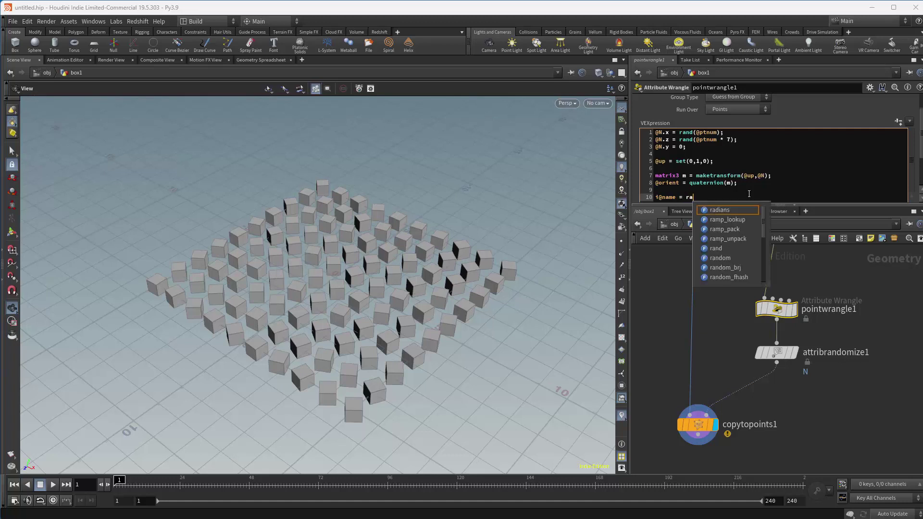
key("BackSpace")
key("BackSpace")
key("BackSpace")
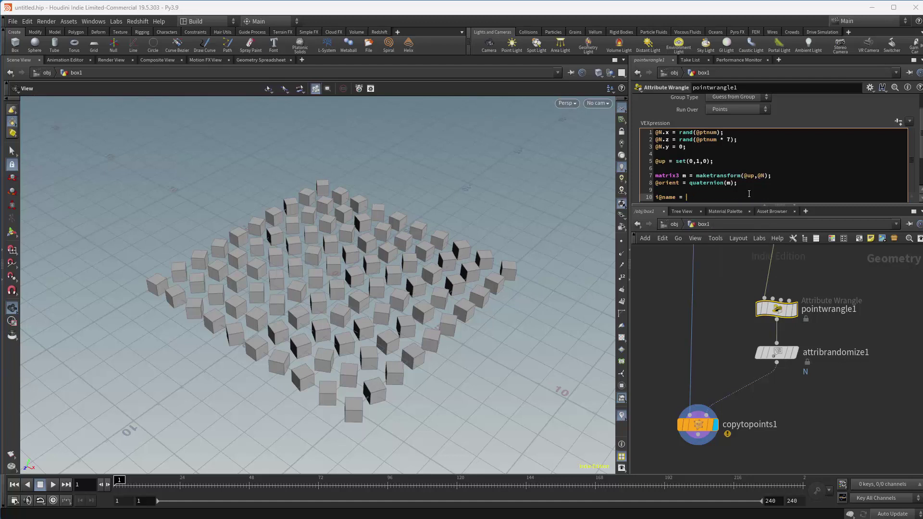
type("@ptnum % 2;")
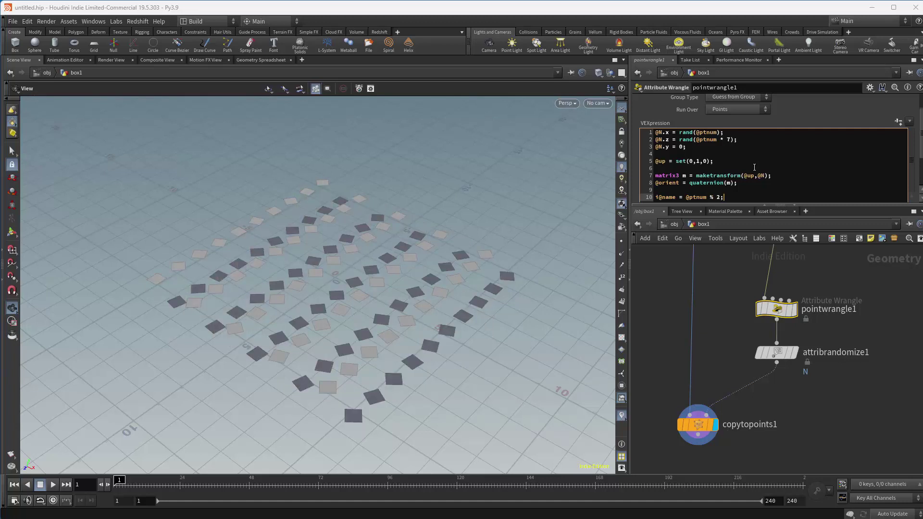
Add a Sphere node beside the Box node in the network.
type("l")
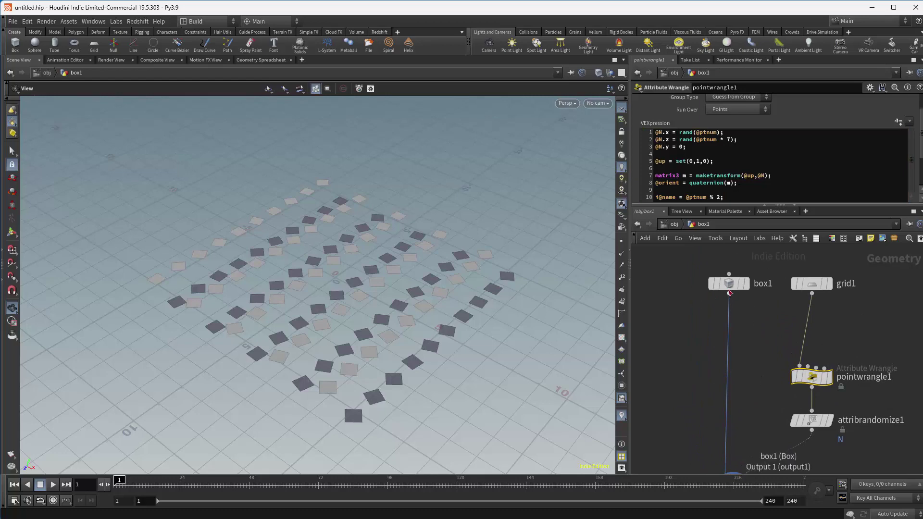
key("Tab")
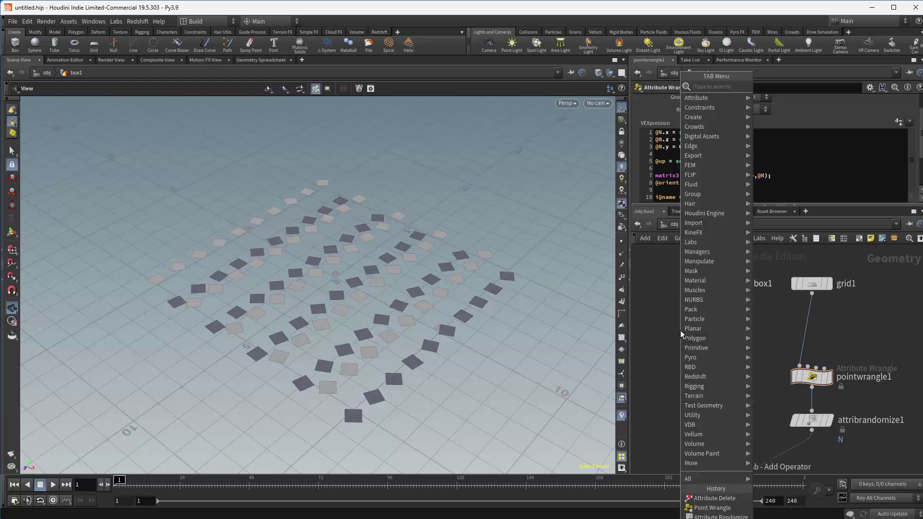
type("sphe")
key("Return")
left_click(662, 285)
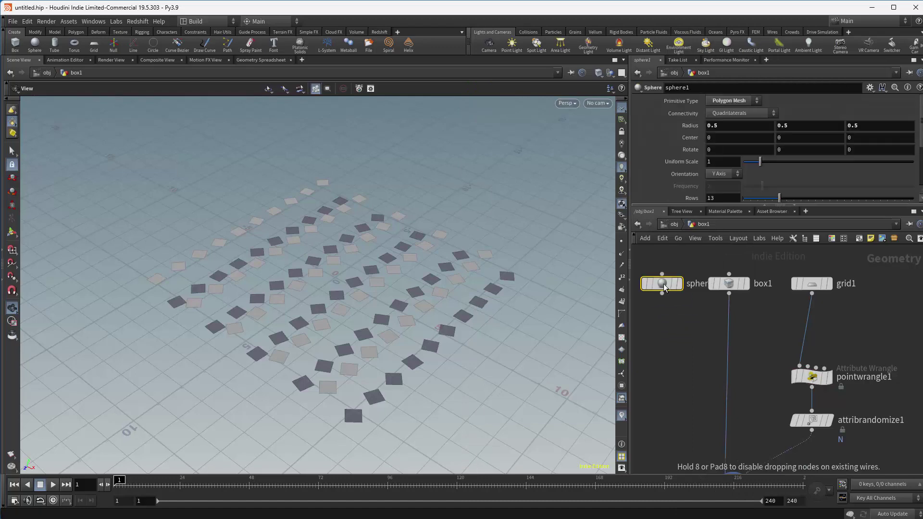
Add a Merge node below the sphere and box, and wire both shapes into it.
key("Tab")
type("mre")
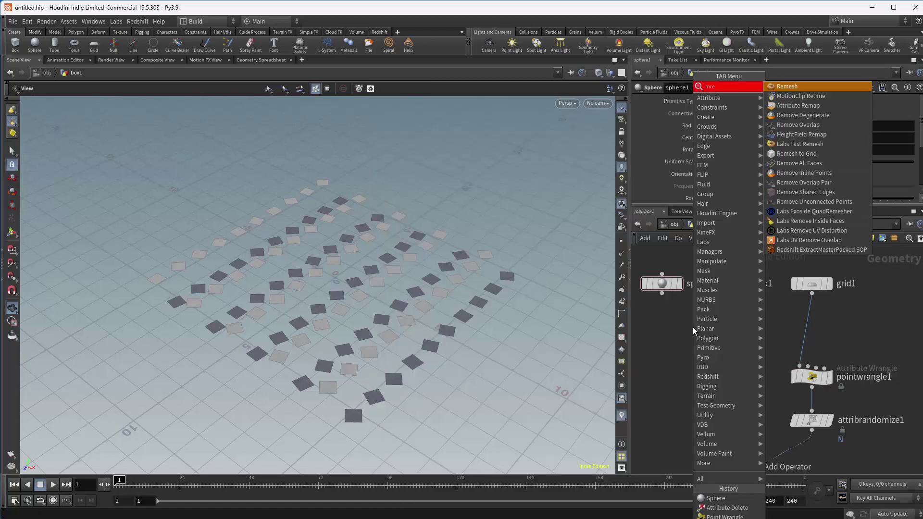
key("BackSpace")
key("BackSpace")
key("BackSpace")
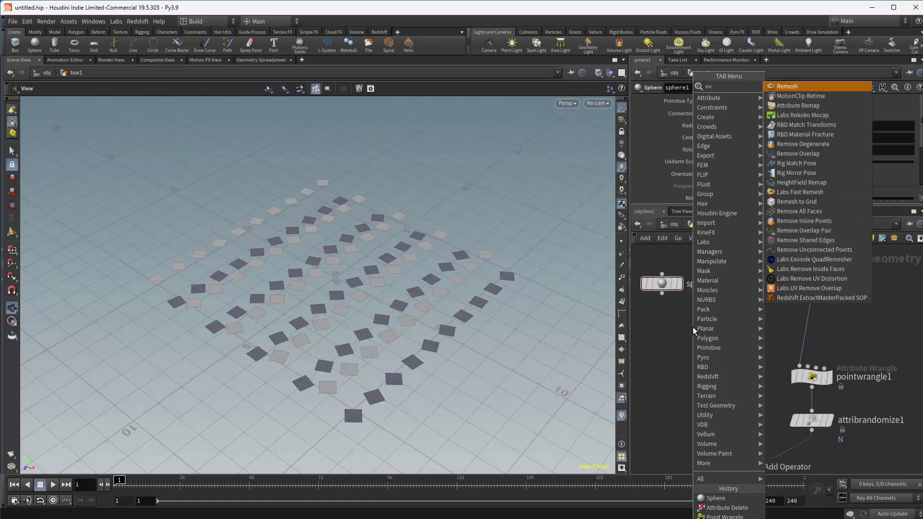
type("er")
key("BackSpace")
key("BackSpace")
type("sph")
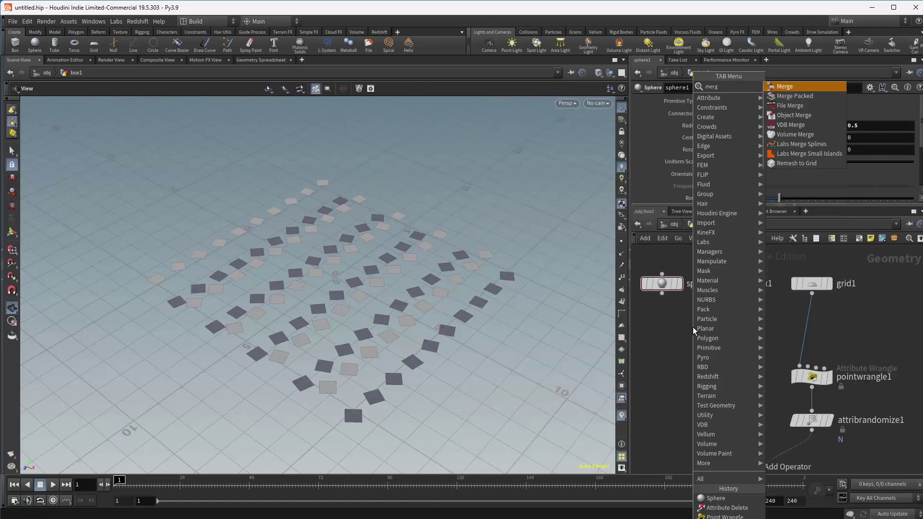
key("Return")
left_click(694, 331)
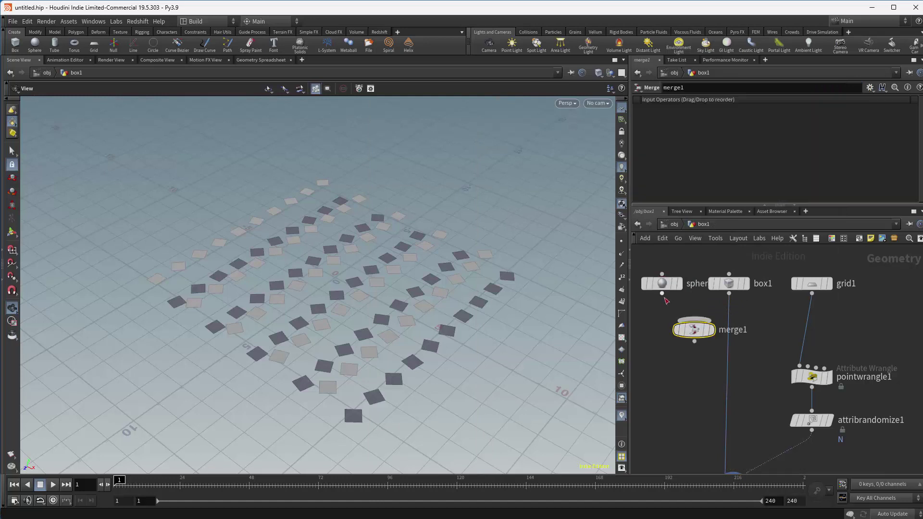
left_click(728, 293)
left_click(694, 320)
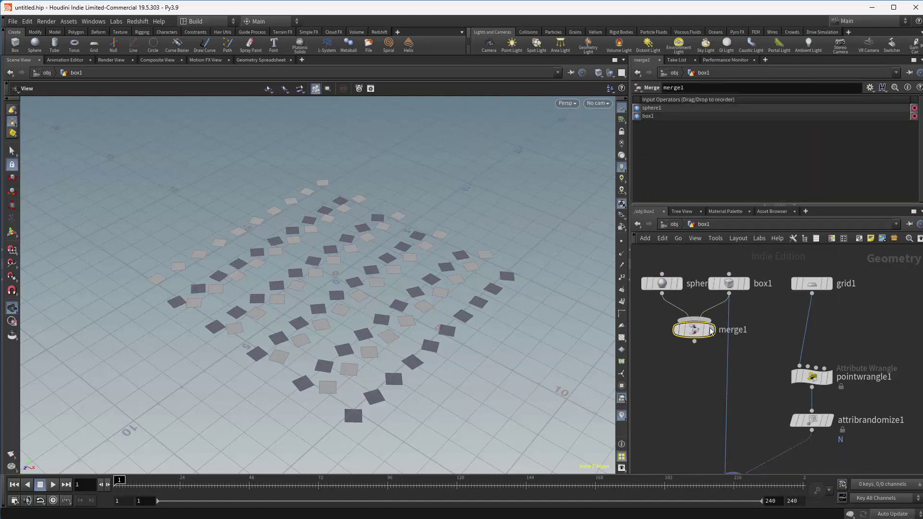
Display the Merge node's result and set the box's Uniform Scale to 0.76.
left_click(712, 329)
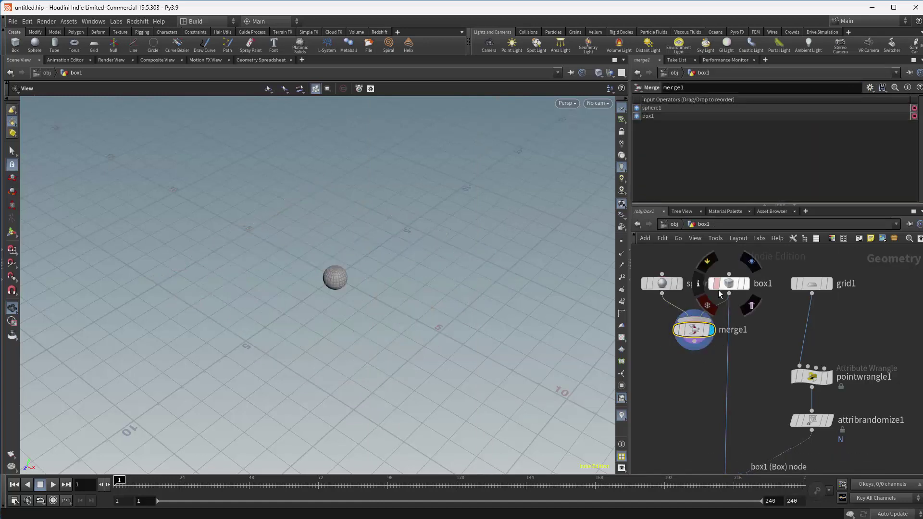
left_click(729, 281)
left_click_drag(753, 172, 757, 174)
Make room above the Merge node and insert a separate Pack node on both the box and sphere branches.
middle_click_drag(688, 397, 693, 361)
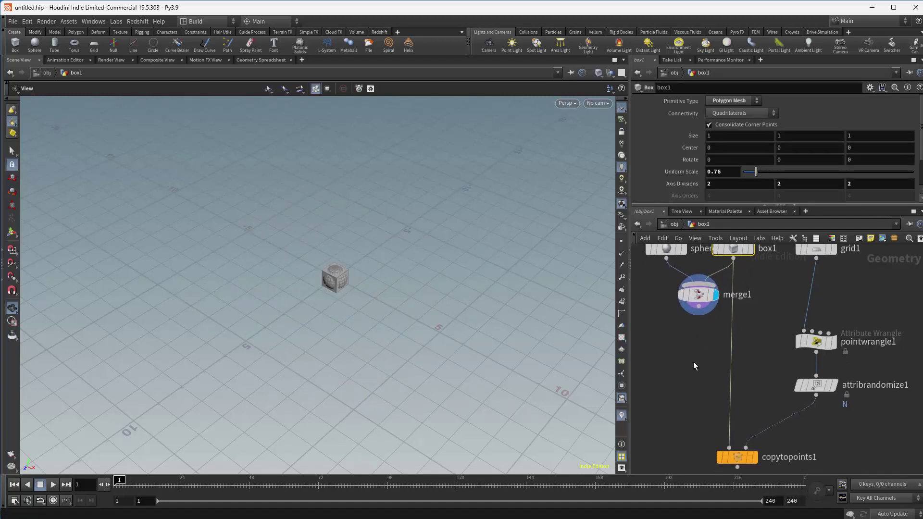
left_click_drag(698, 307, 699, 340)
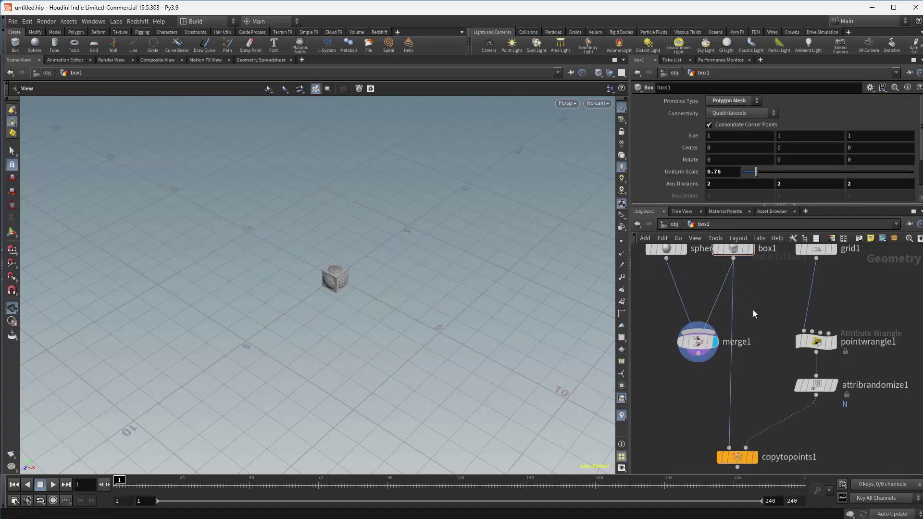
key("Tab")
type("pack")
key("Return")
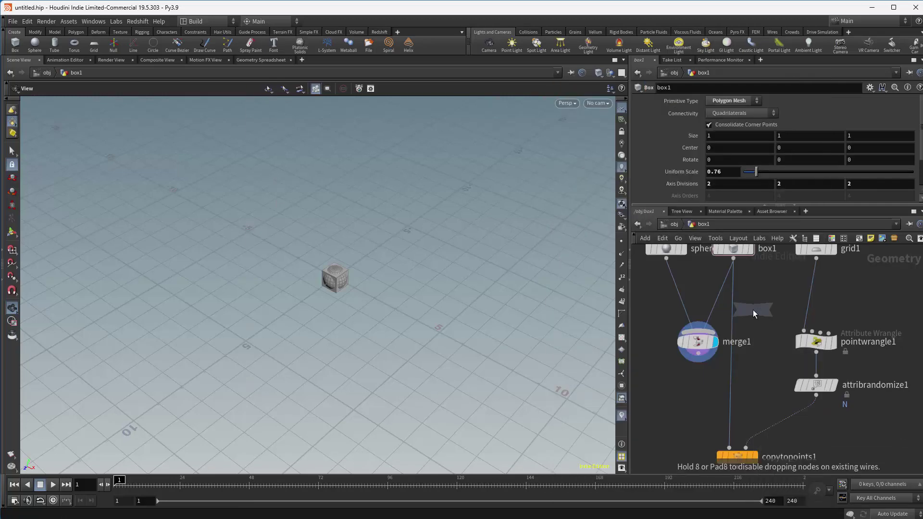
left_click(720, 291)
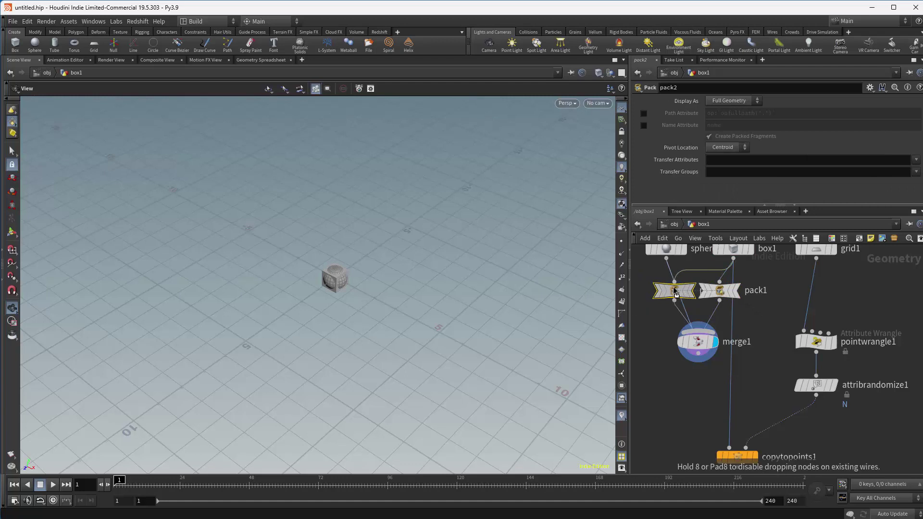
left_click(665, 289)
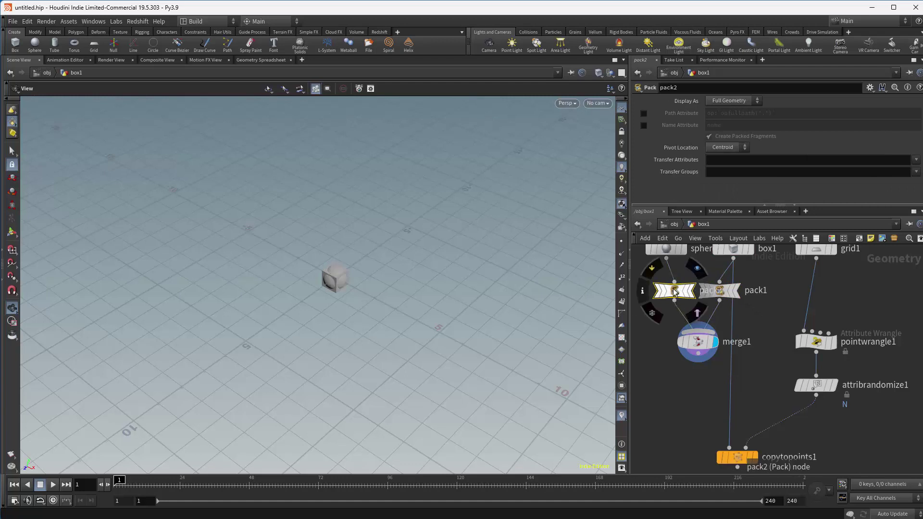
left_click(726, 291)
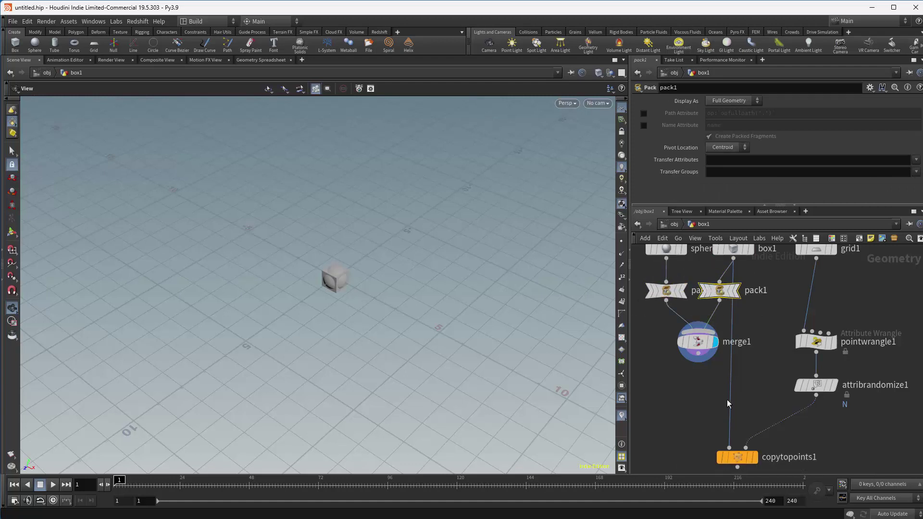
Insert an Attribute Create node between the sphere's Pack node and the Merge node.
left_click(816, 342)
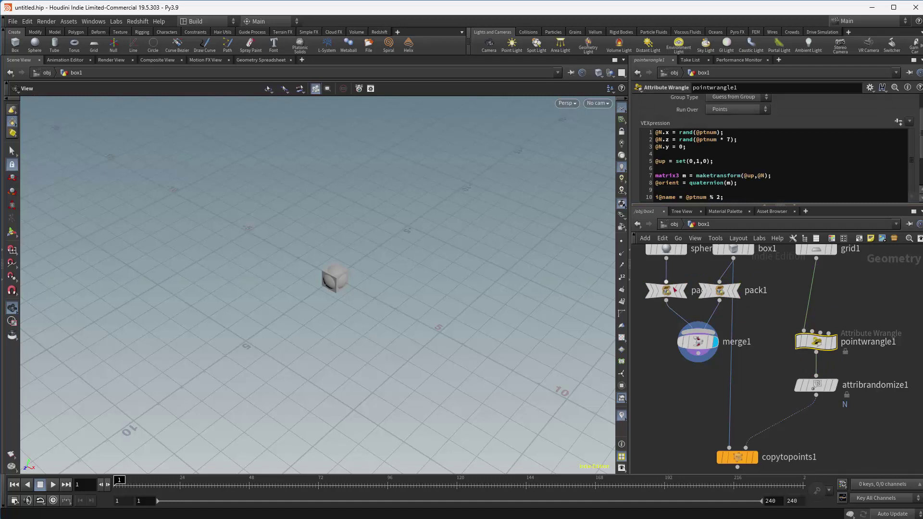
left_click(655, 336)
key("Tab")
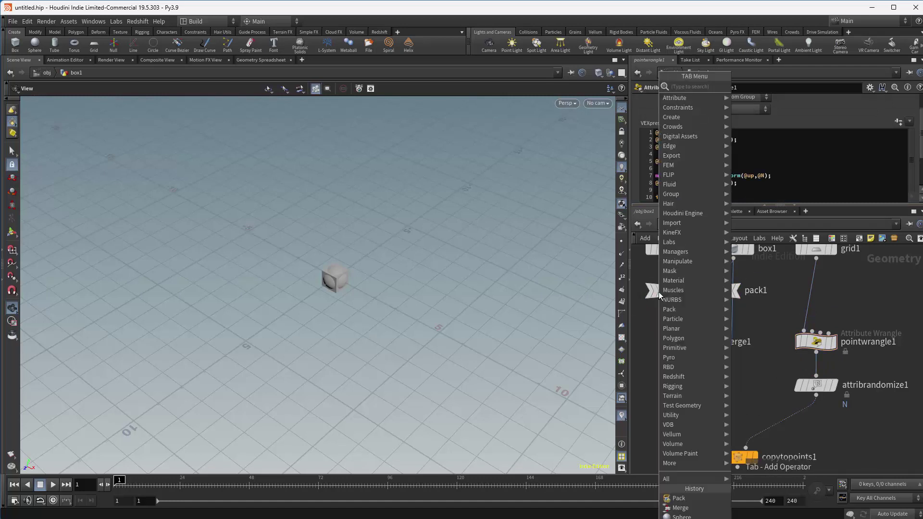
type("create")
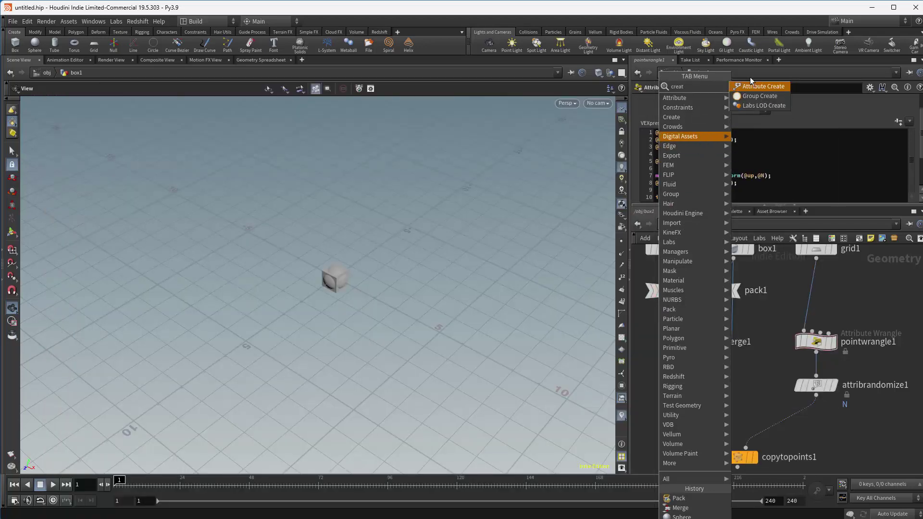
left_click(748, 89)
left_click(674, 317)
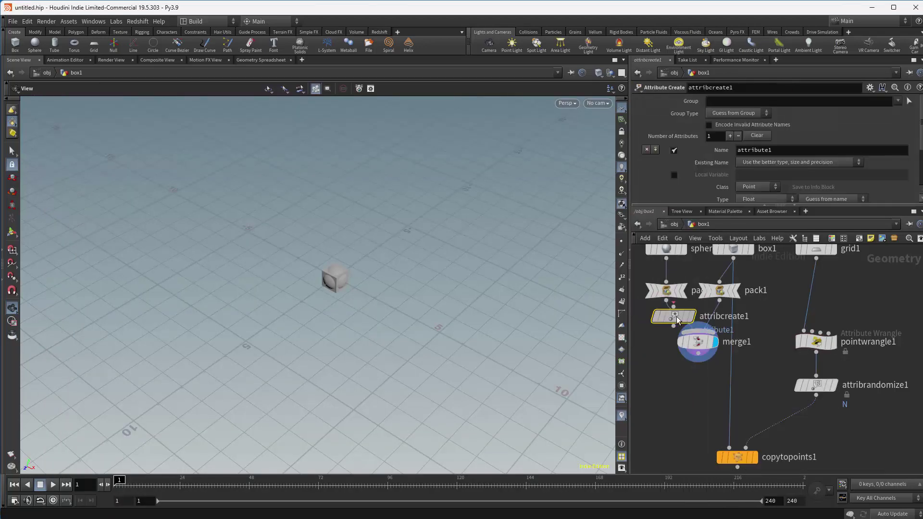
Duplicate the Attribute Create node onto the box branch, and wire Merge into the first input of Copy to Points.
mouse_move(669, 333)
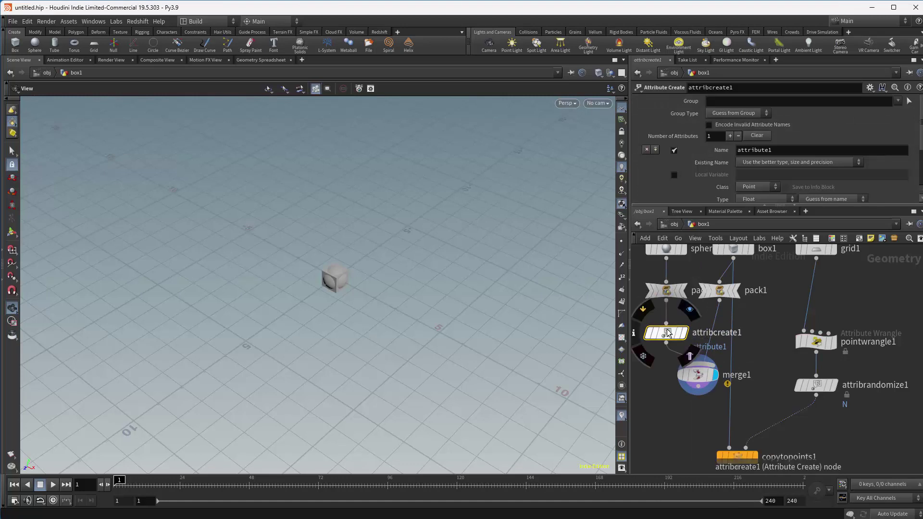
left_click_drag(669, 333, 718, 337, "alt")
left_click(699, 386)
left_click(716, 441)
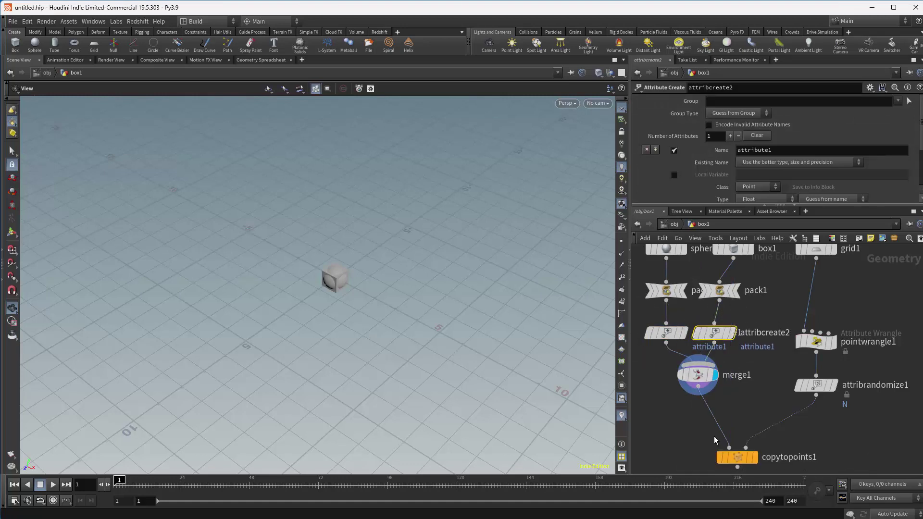
Display the Copy to Points result and name the box branch's created attribute "name".
left_click(753, 457)
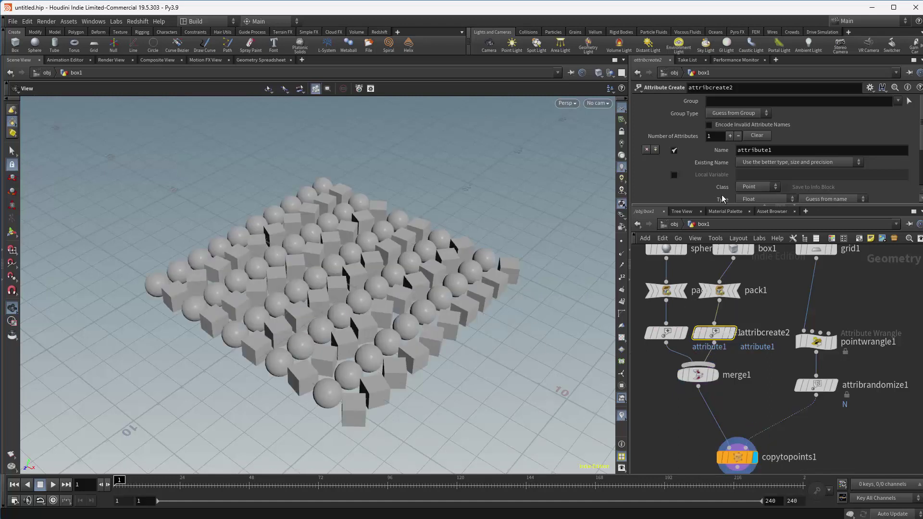
double_click(769, 152)
type("na")
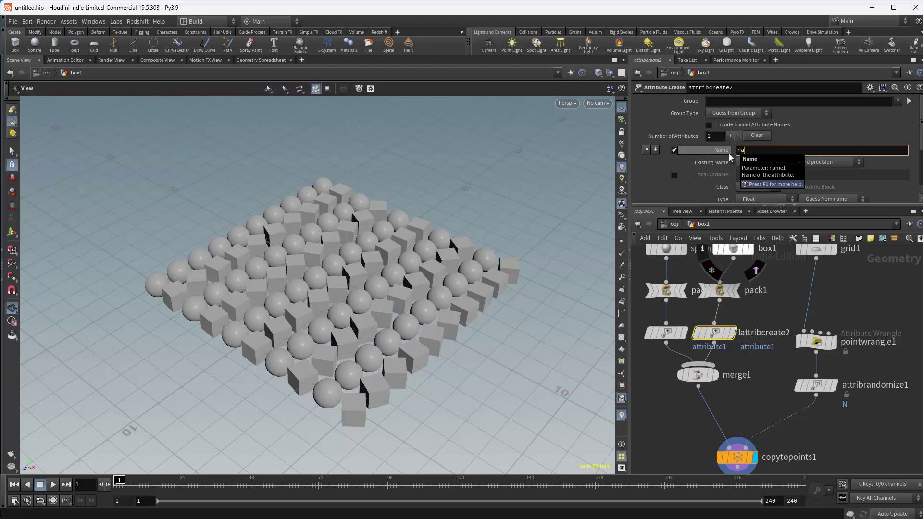
type("me")
key("Return")
Set the box branch's name attribute to value 1 and type Integer.
scroll(735, 151, "down", 3)
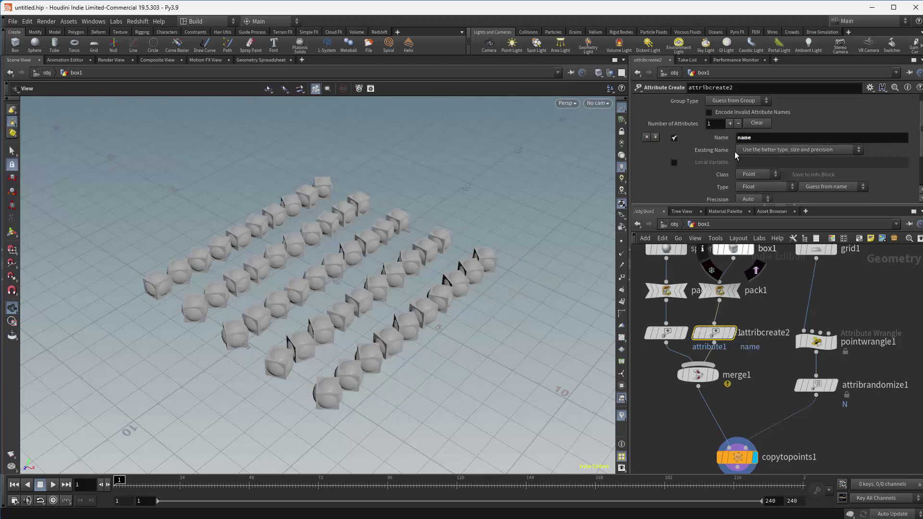
scroll(749, 190, "down", 1)
double_click(747, 192)
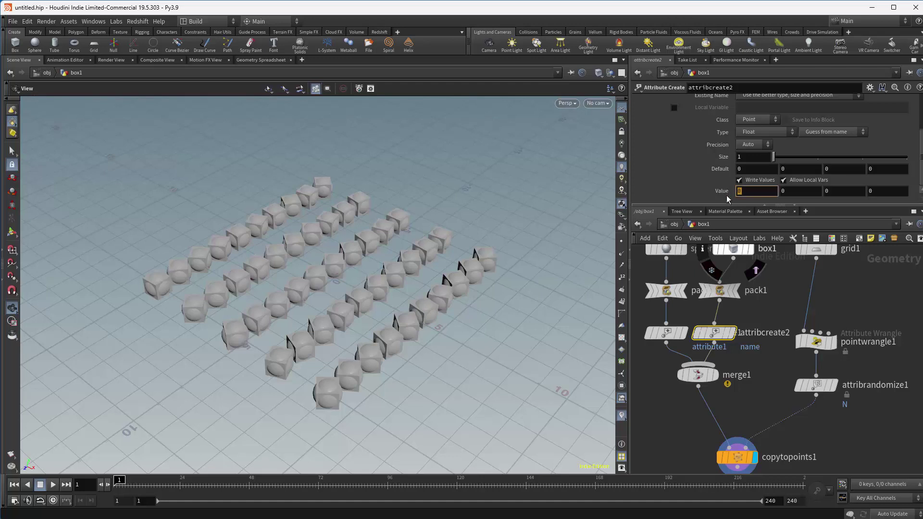
type("1")
key("Return")
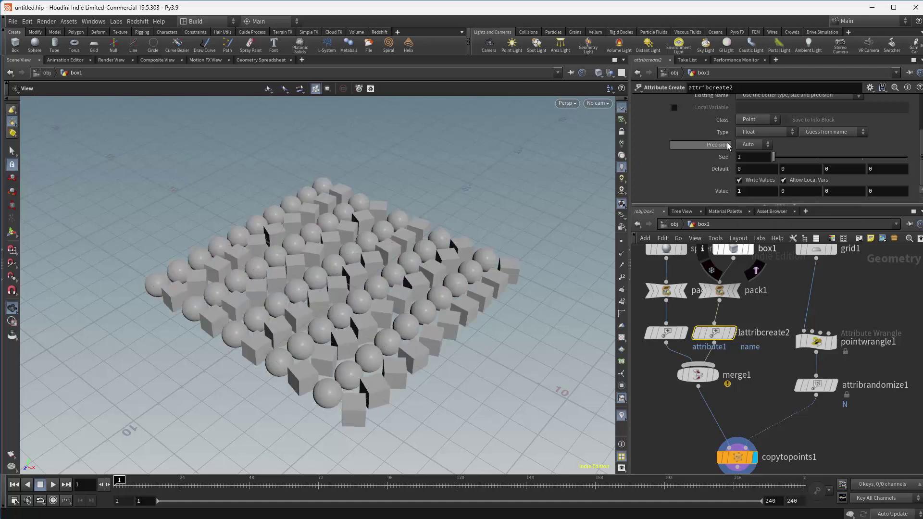
left_click(752, 133)
left_click(753, 143)
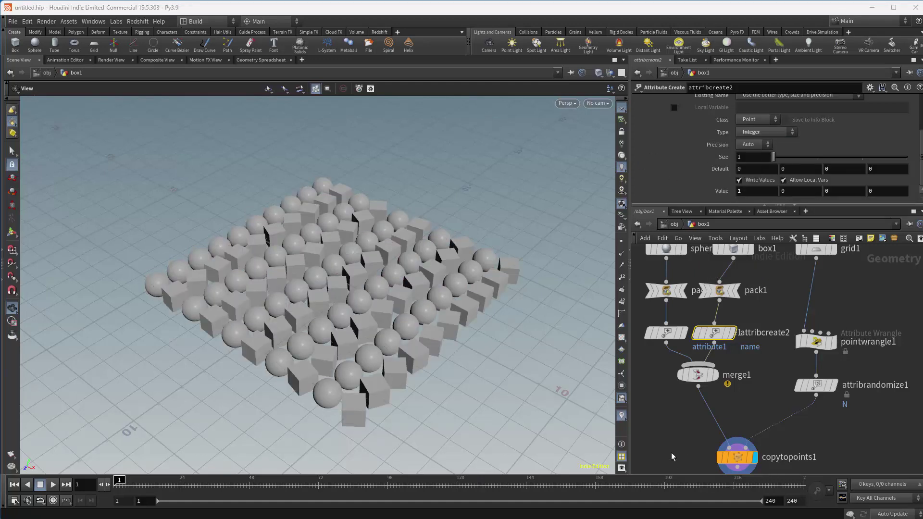
Set the attribute type to Integer in the sphere branch's Attribute Create node.
left_click(666, 332)
left_click(765, 127)
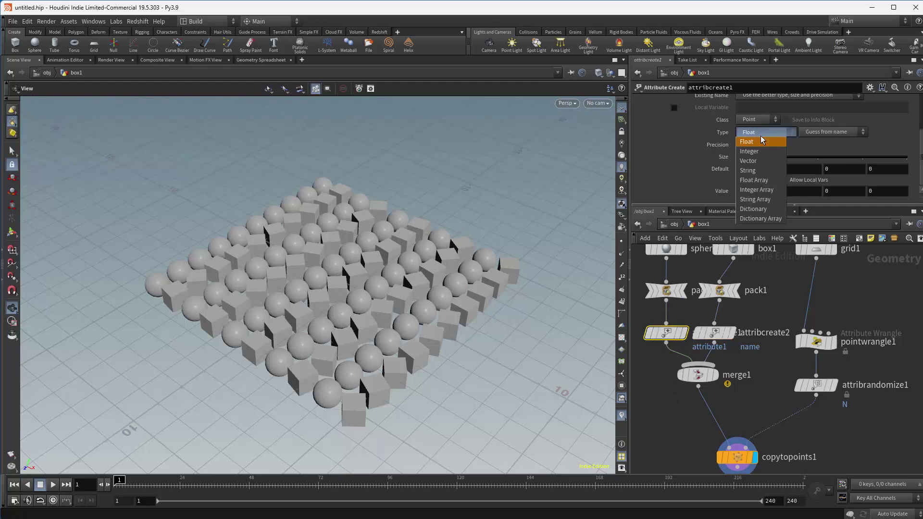
left_click(762, 152)
double_click(736, 192)
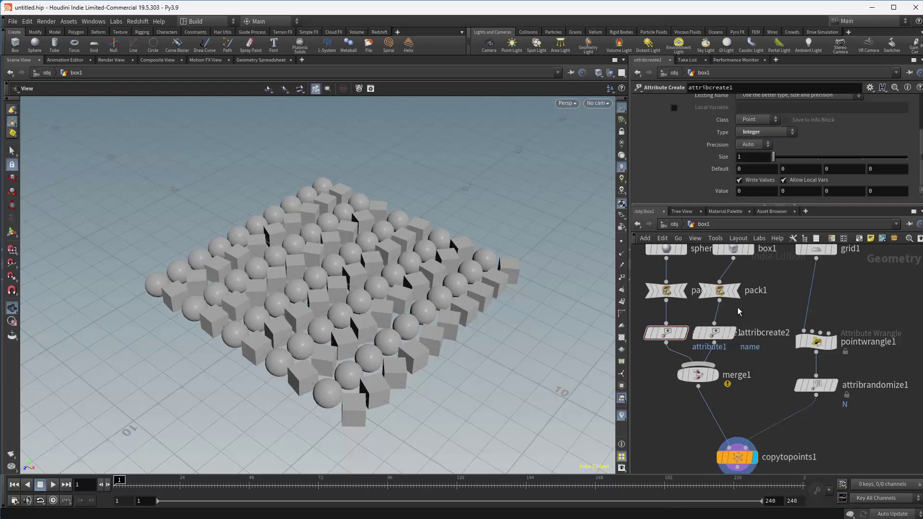
Display the Merge node's result and inspect its node information for the warning.
left_click(716, 375)
left_click(705, 376)
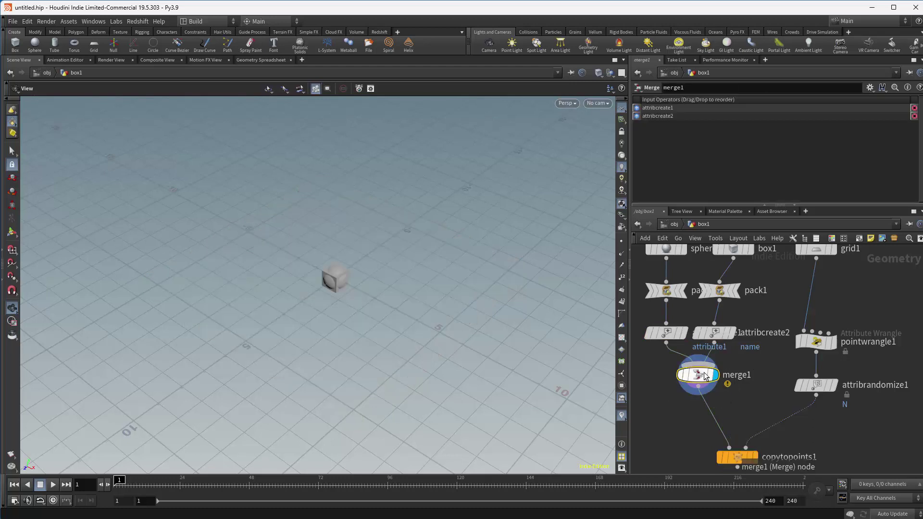
middle_click(705, 377)
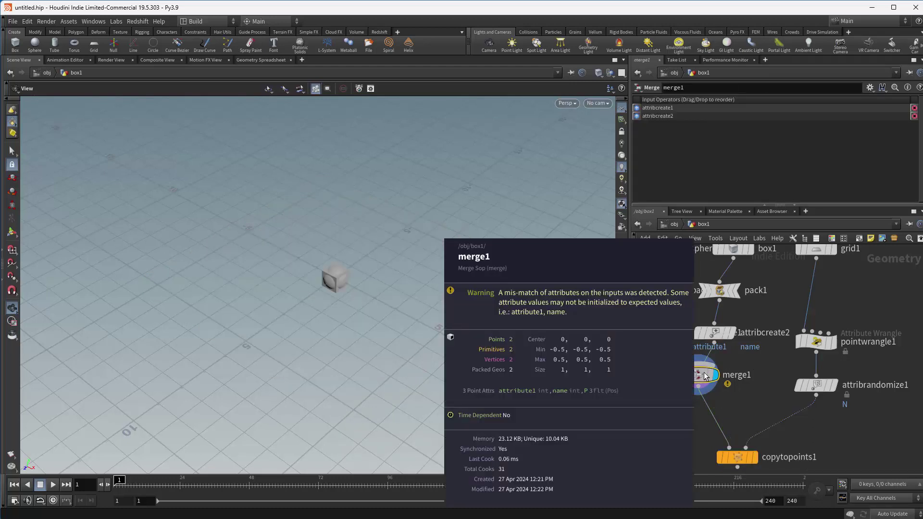
Rename the sphere branch's created attribute to "name".
left_click(666, 332)
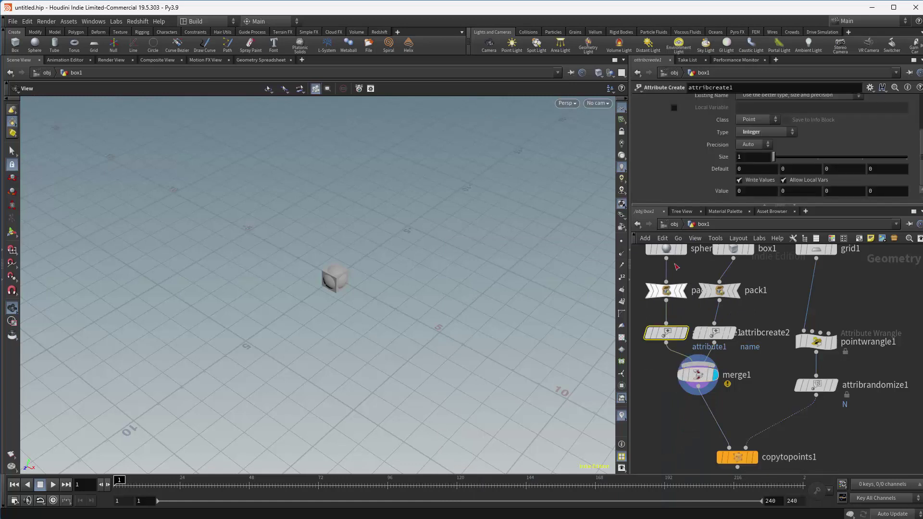
scroll(723, 129, "up", 2)
double_click(750, 150)
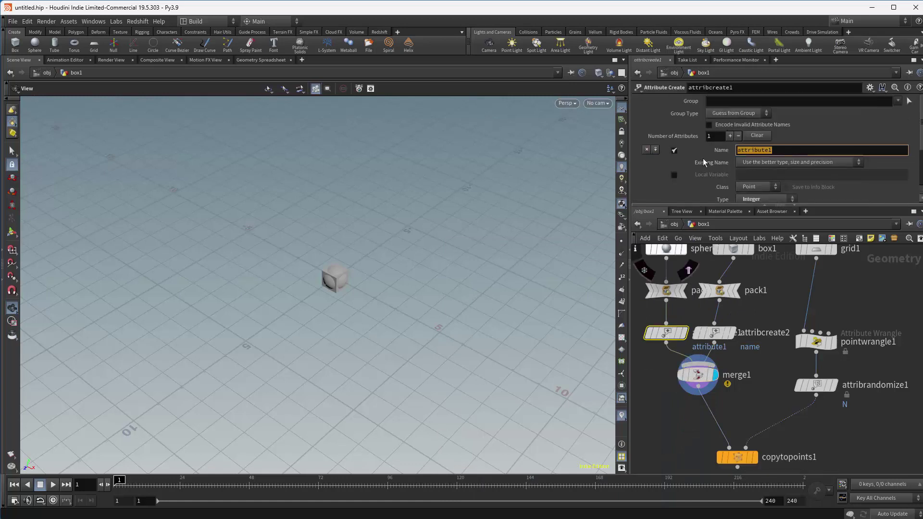
type("name")
key("Return")
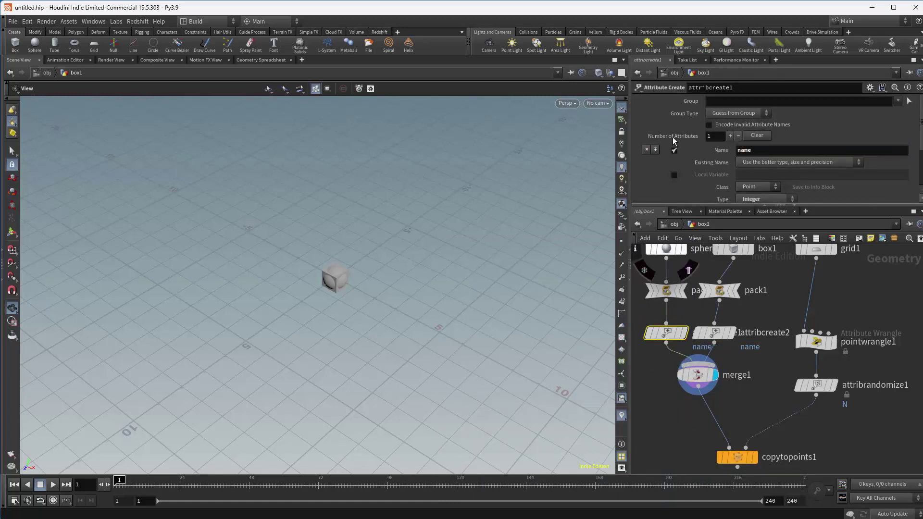
Tidy the network by lowering the Merge node and moving the box branch's Attribute Create and Pack nodes away from the sphere branch.
left_click_drag(700, 377, 696, 408)
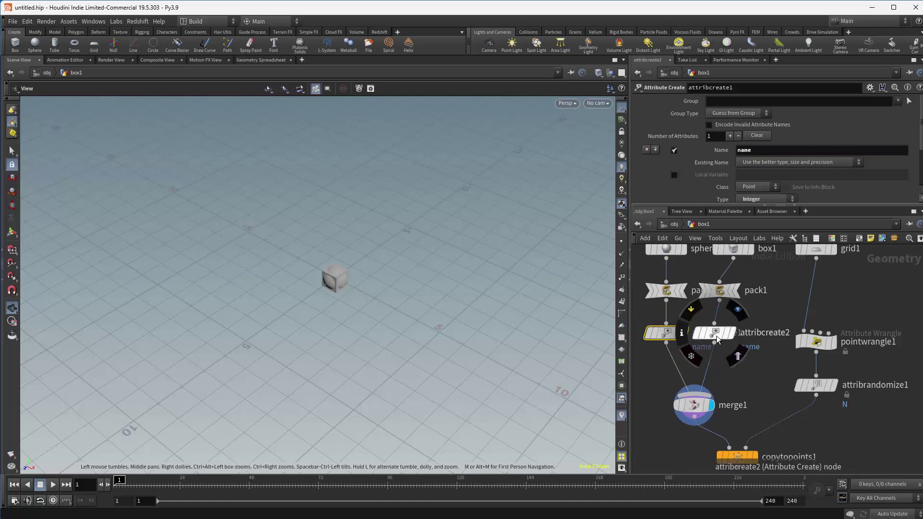
left_click_drag(718, 339, 730, 339)
left_click_drag(720, 290, 733, 290)
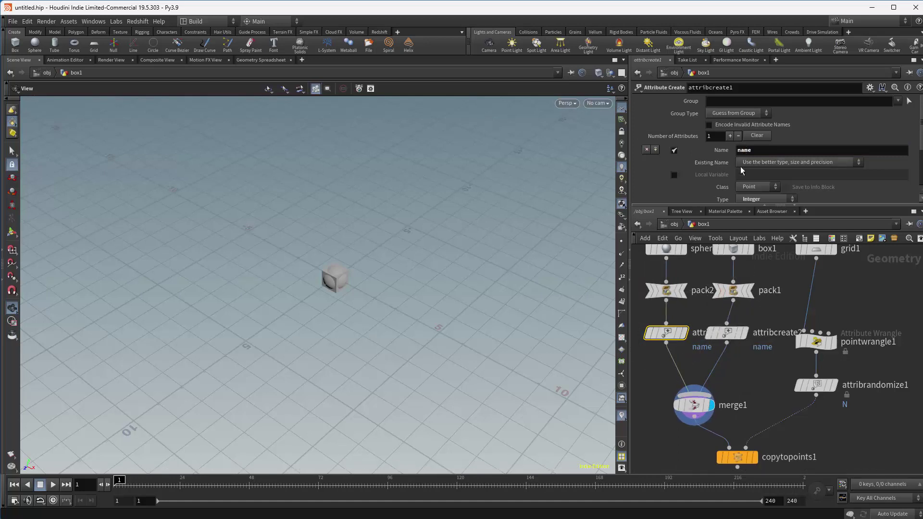
Check the type and value settings of the Attribute Create nodes on the sphere and box branches.
scroll(744, 175, "down", 5)
scroll(743, 175, "down", 1)
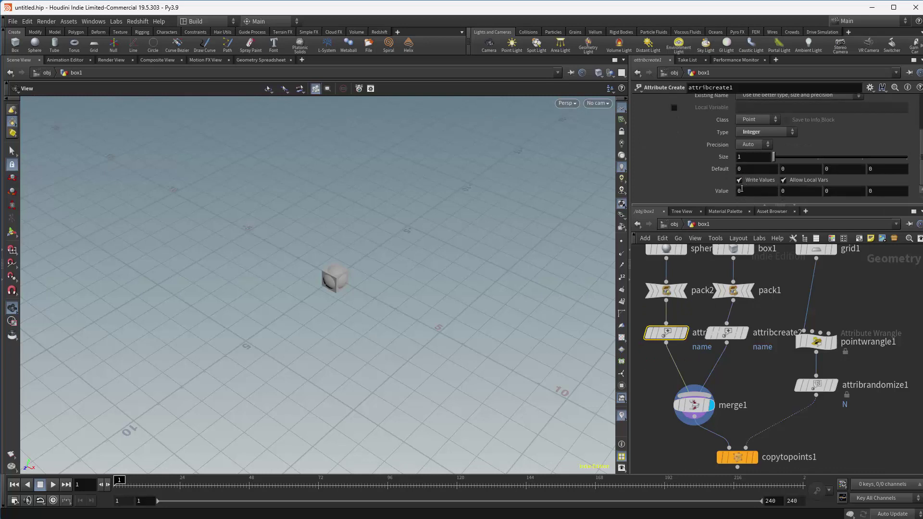
left_click(727, 332)
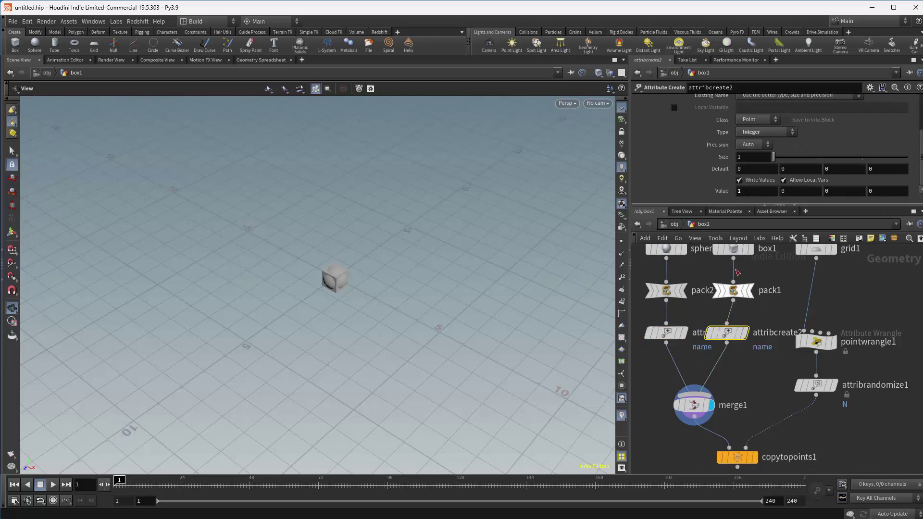
Inspect the Attribute Randomize node's points in the Geometry Spreadsheet, hiding all attributes except name.
left_click(813, 384)
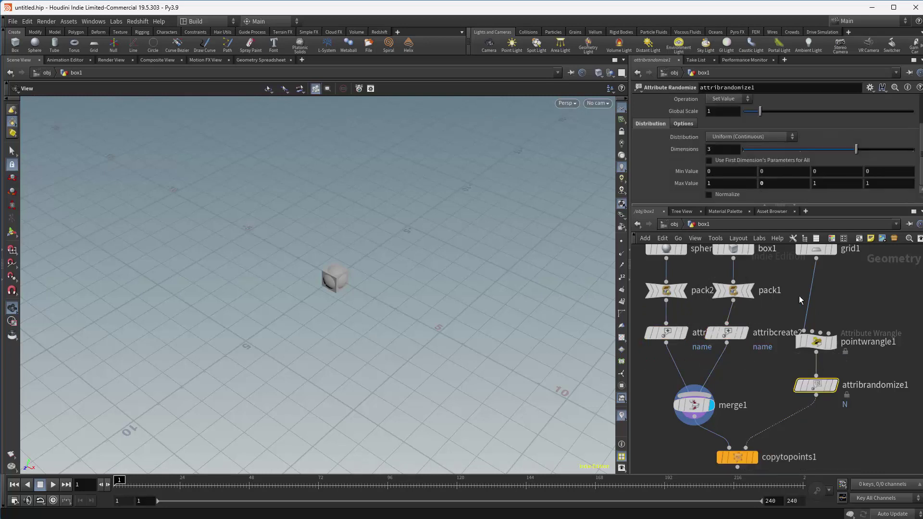
left_click(246, 61)
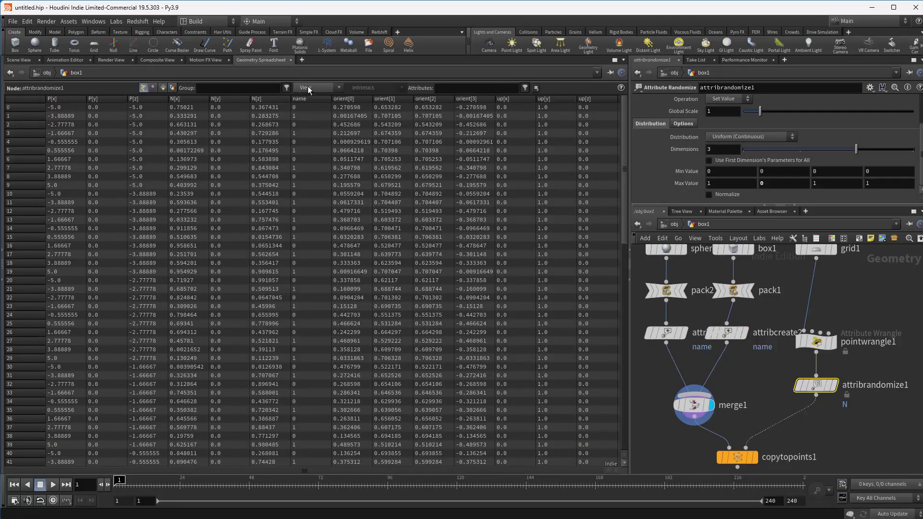
left_click(308, 89)
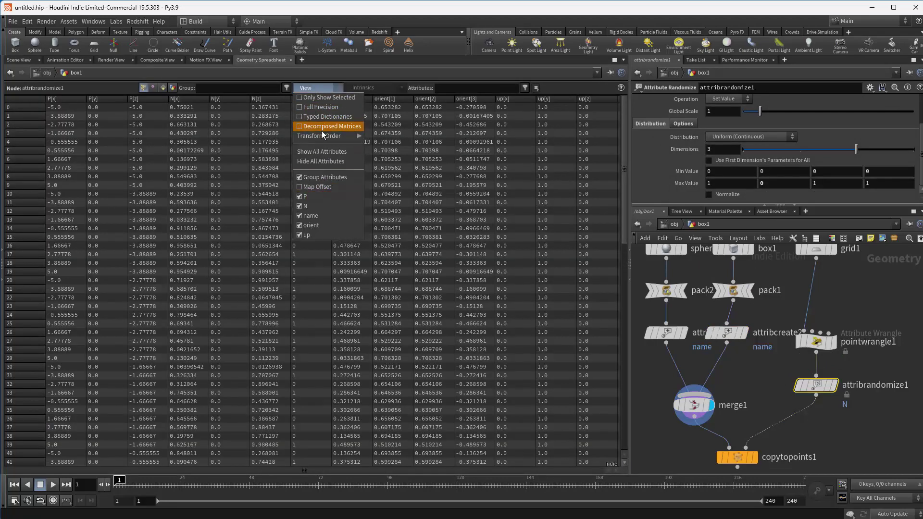
left_click(321, 161)
left_click(311, 91)
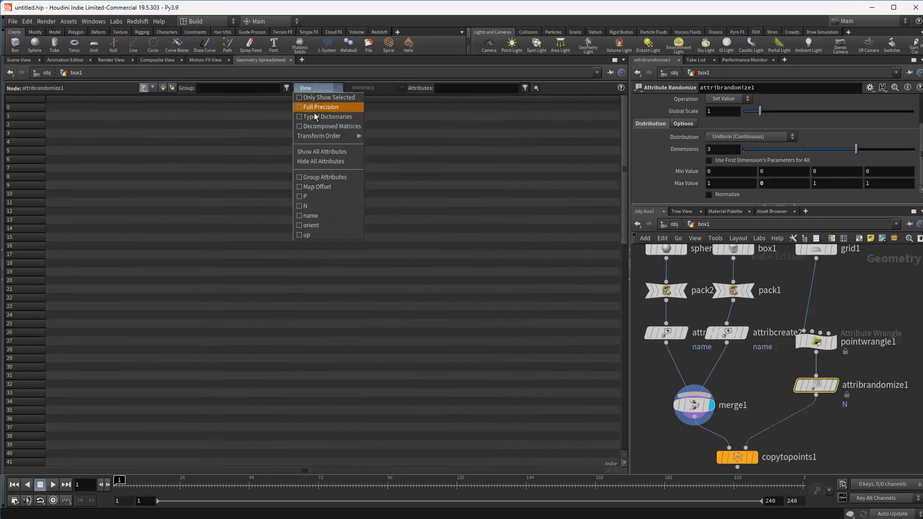
left_click(316, 214)
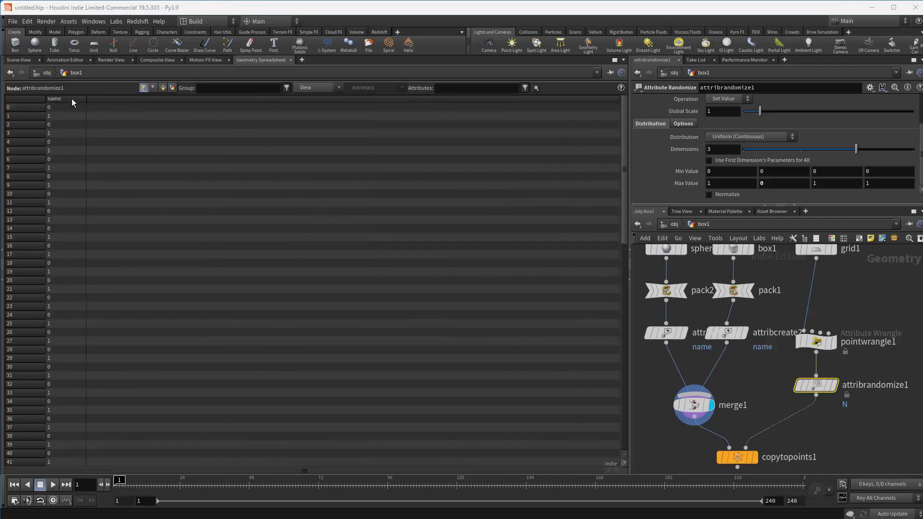
Display the Copy to Points result in the 3D scene again and toggle its Piece Attribute off and back on.
left_click(17, 61)
left_click(754, 457)
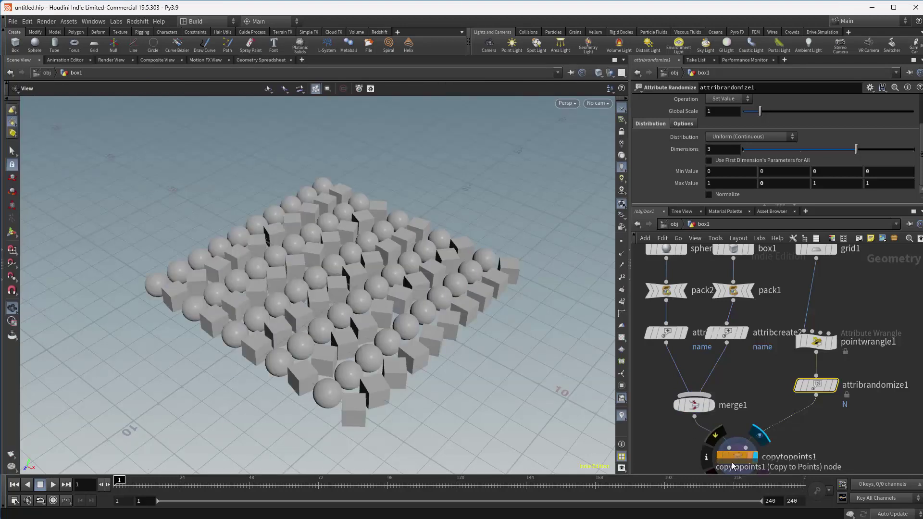
left_click(738, 455)
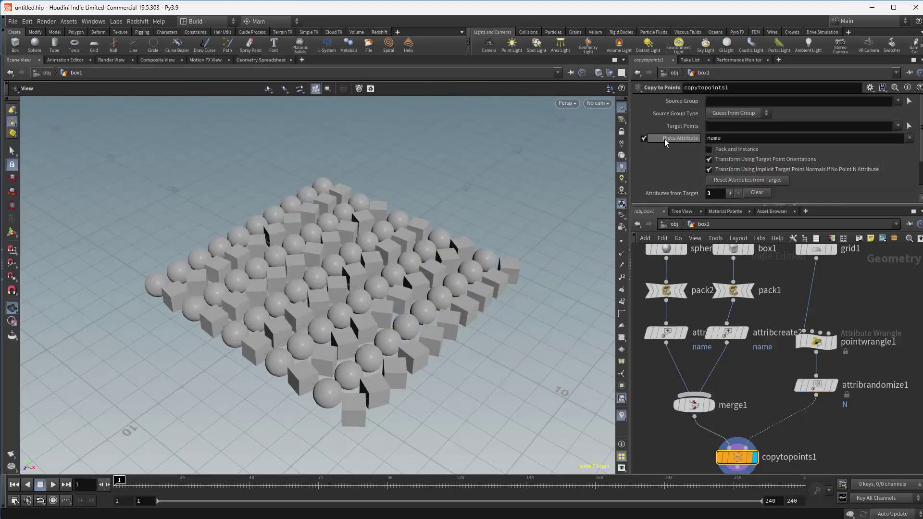
left_click(644, 138)
left_click(644, 138)
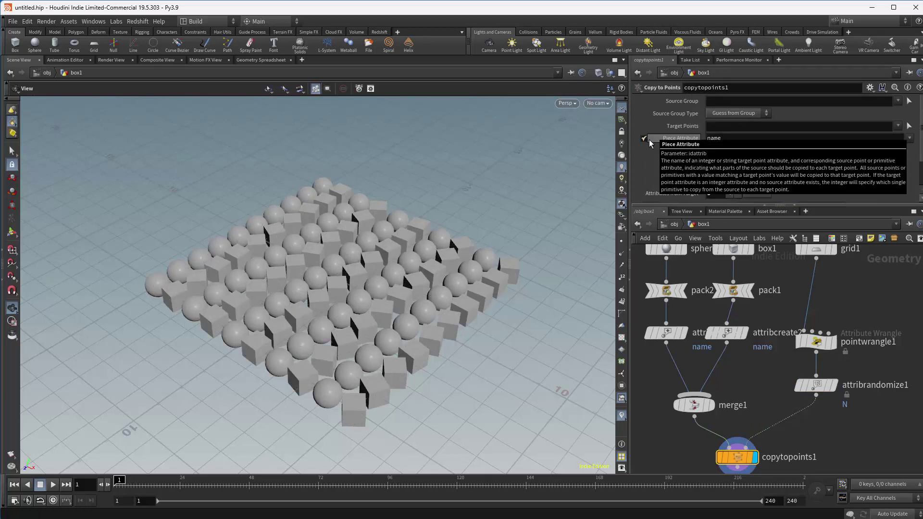
scroll(764, 391, "down", 4)
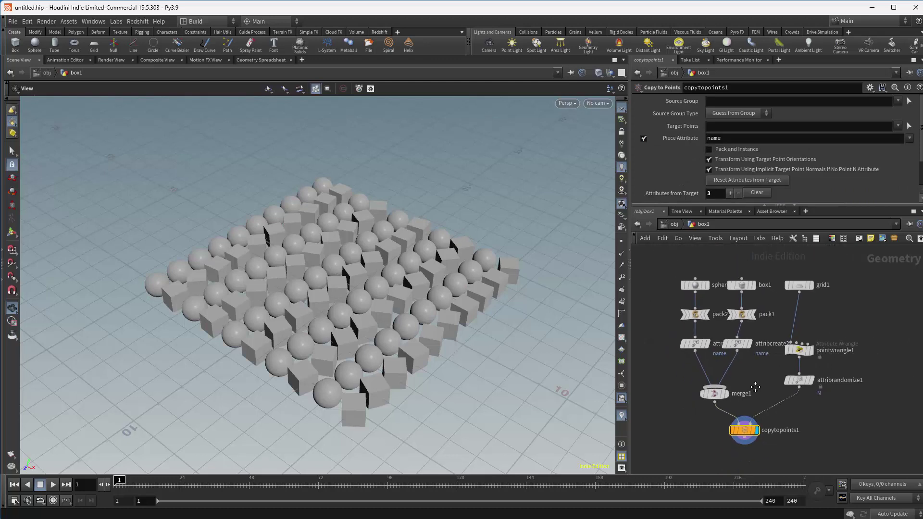